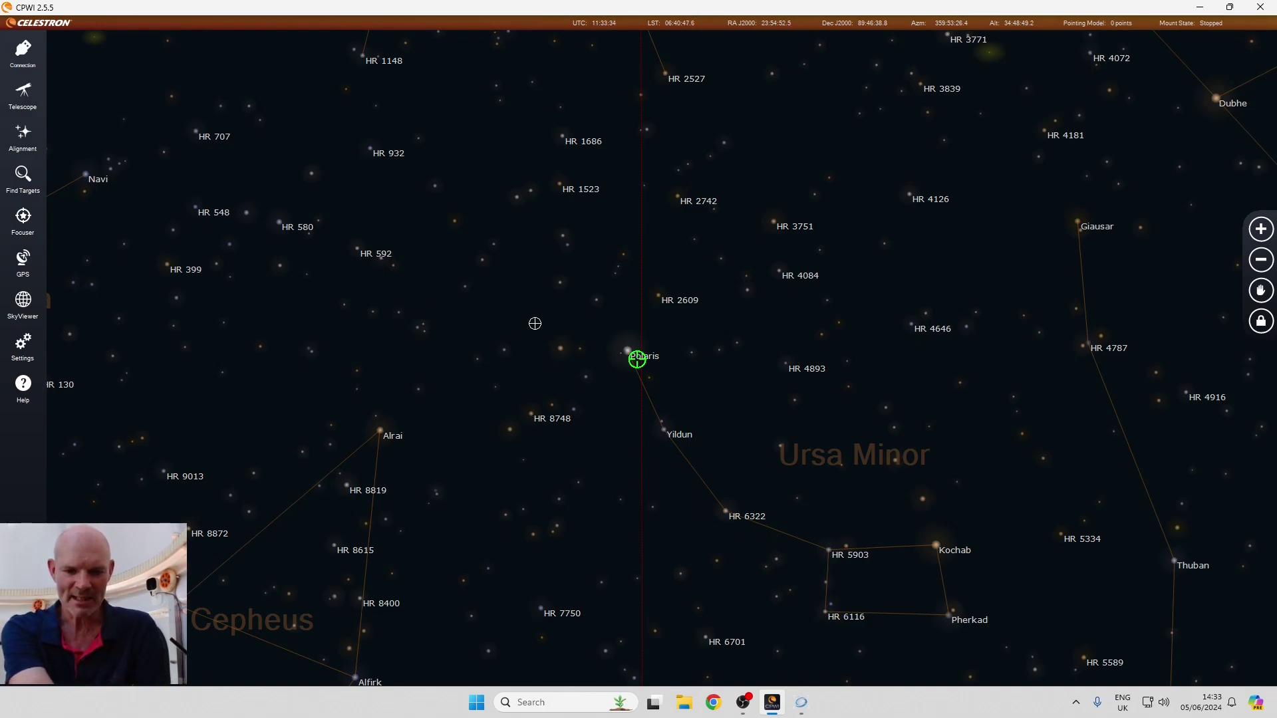
Switch from Celestron CPWI back to the N.I.N.A. window
left_click(732, 585)
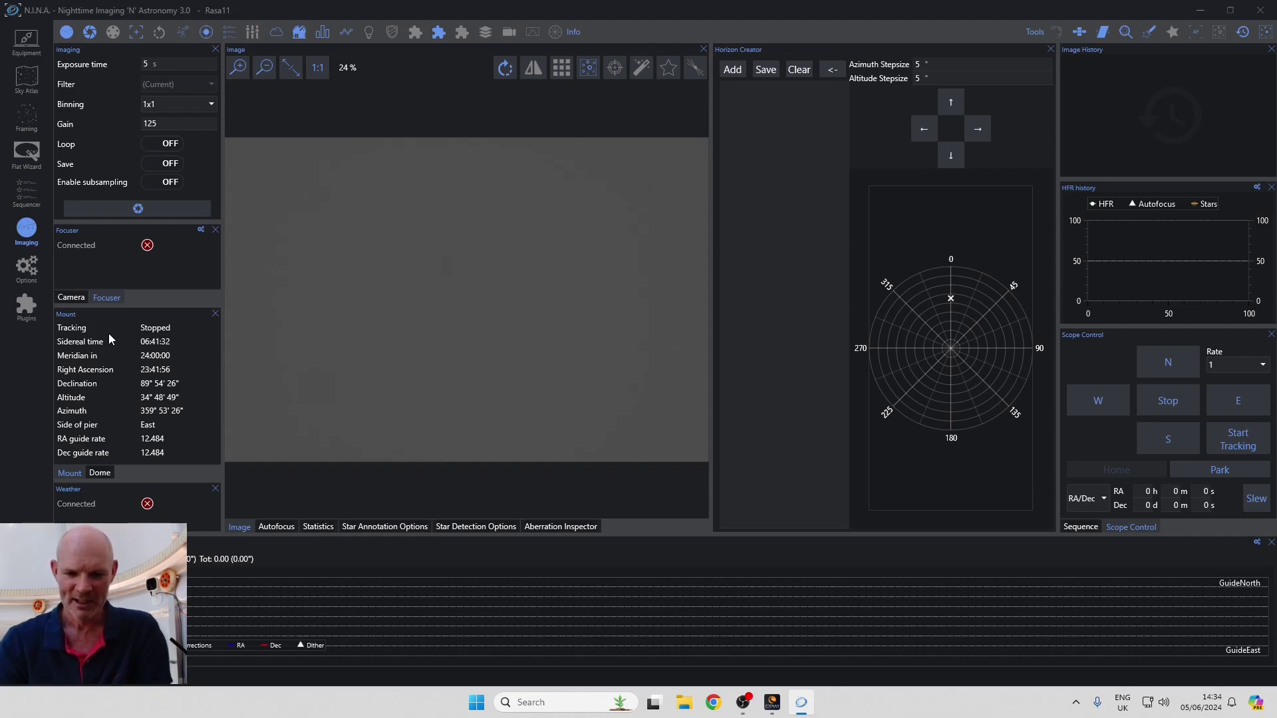
View the Horizon Creator plugin details, then the Neptune-M camera's equipment page
left_click(26, 307)
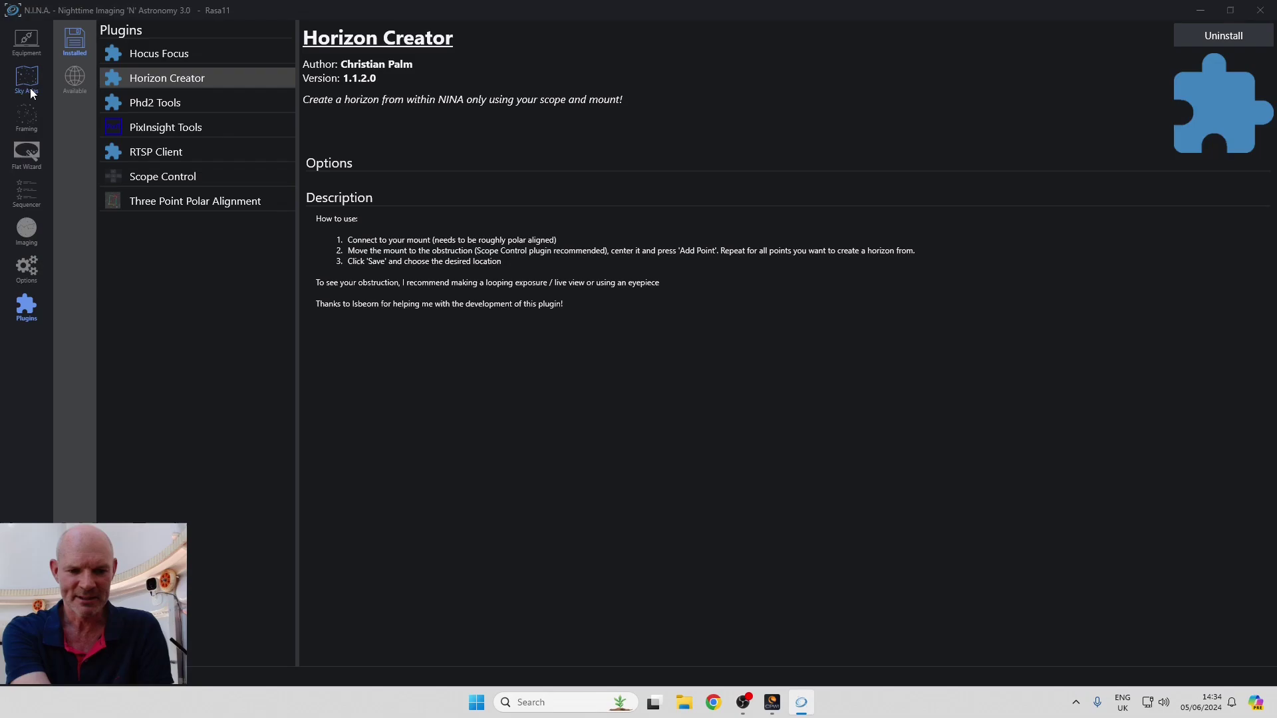
left_click(27, 41)
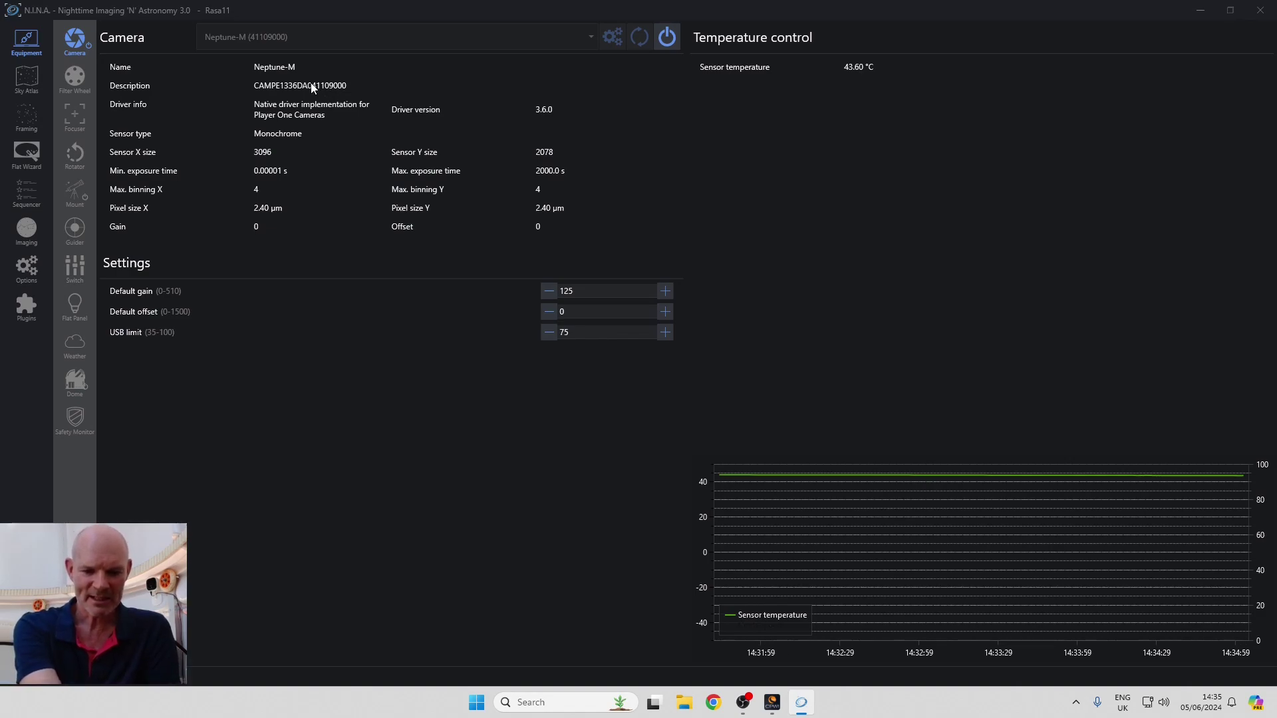
Go back to the Imaging page and switch looping exposures on
left_click(26, 230)
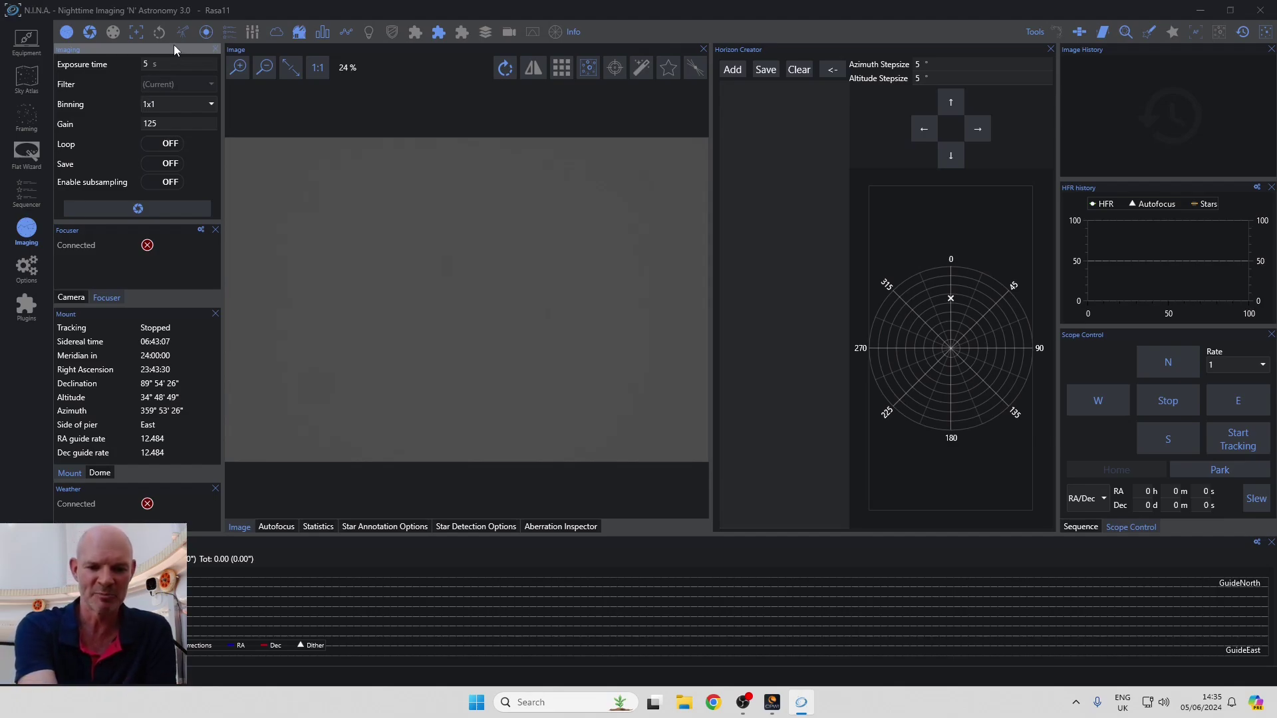
left_click(168, 147)
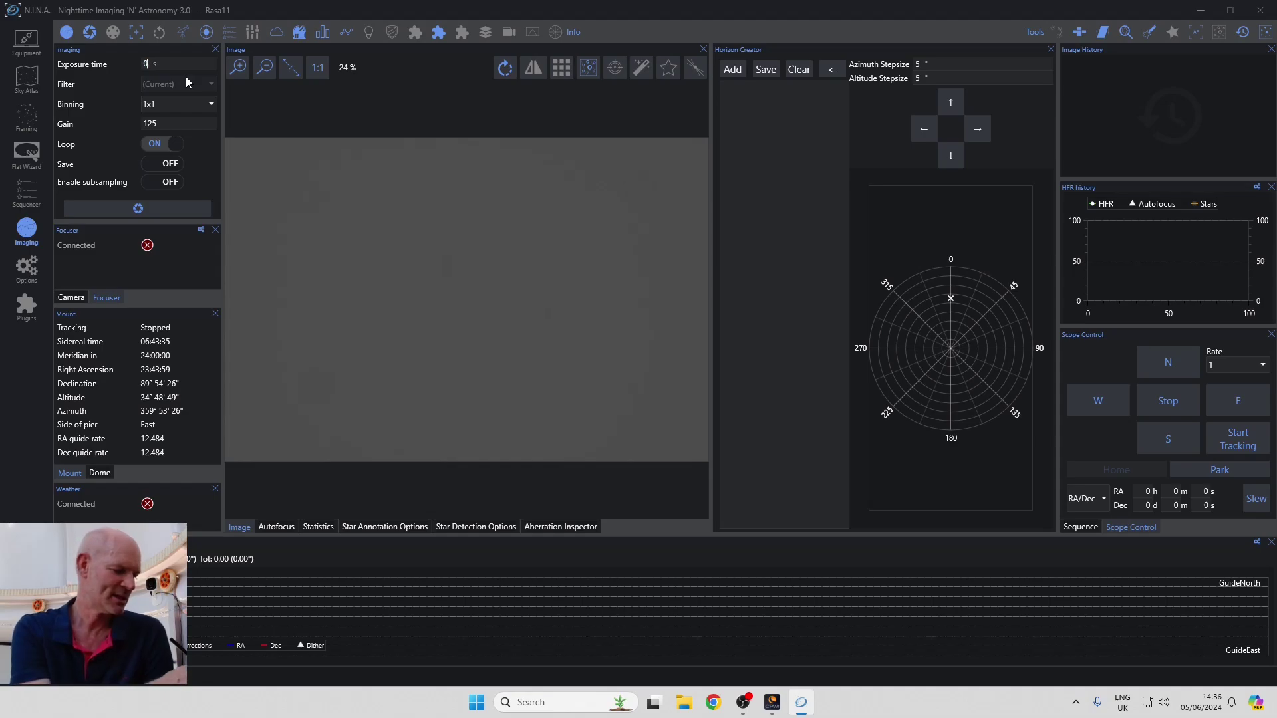
Set exposure to 0.002 s and gain to 0, then start looping live captures
type(".002")
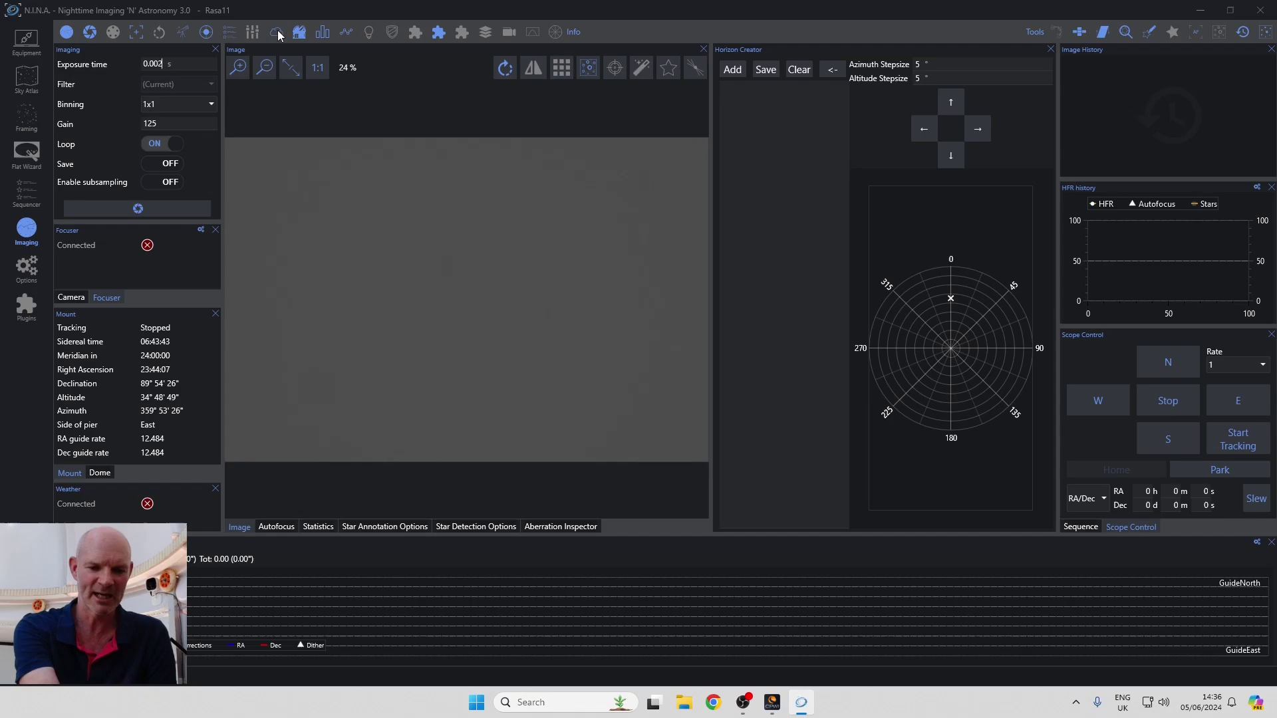
double_click(174, 121)
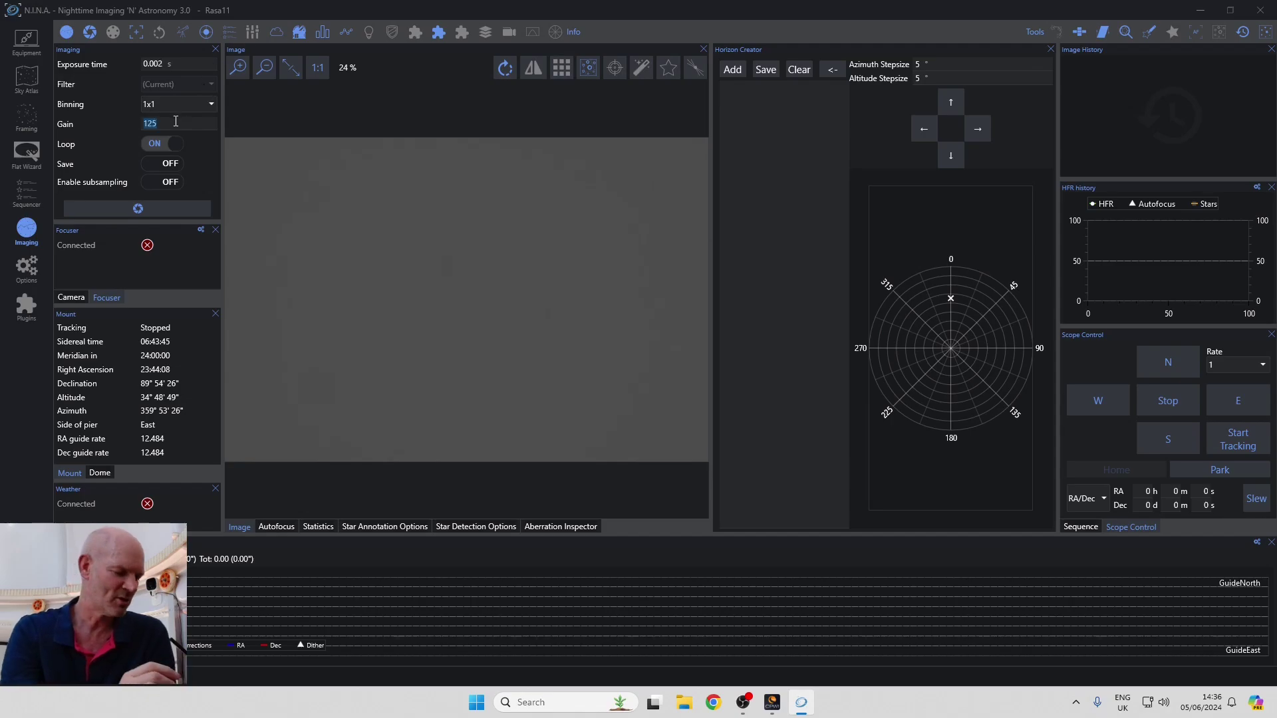
type("0")
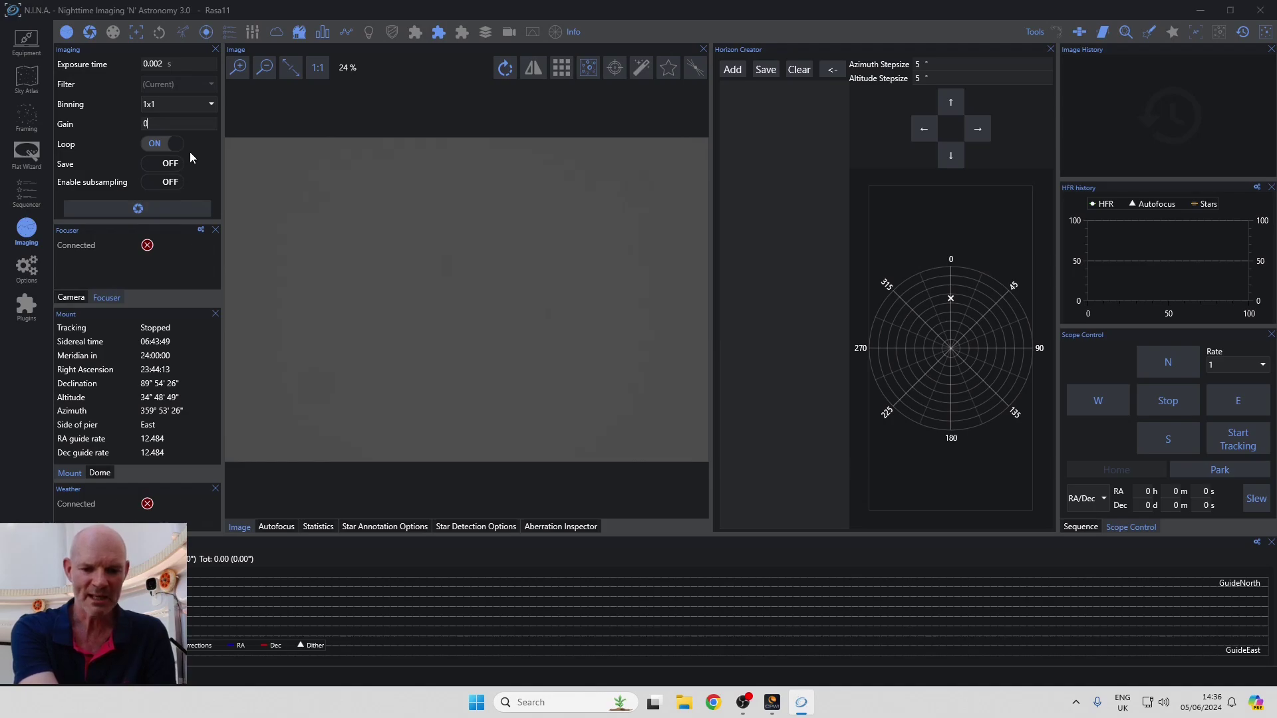
left_click(161, 207)
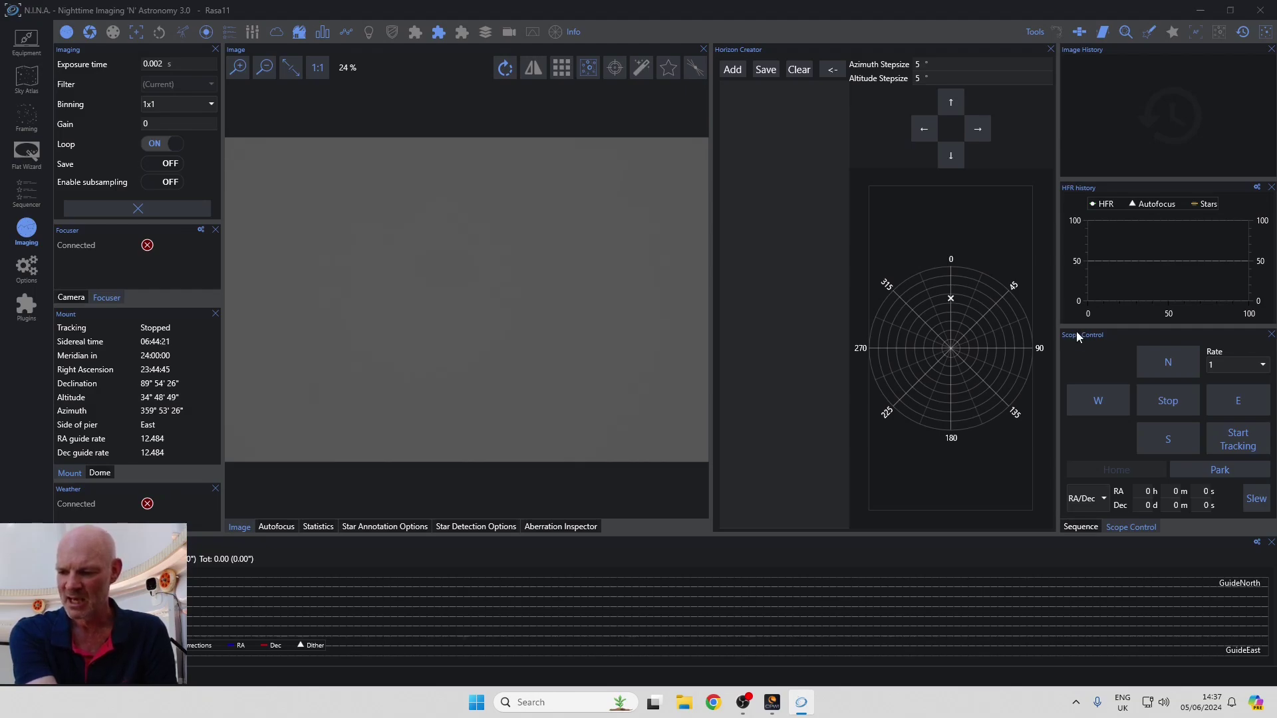
Raise the slew rate to 4 and slew the mount east toward azimuth 344°
left_click(1235, 407)
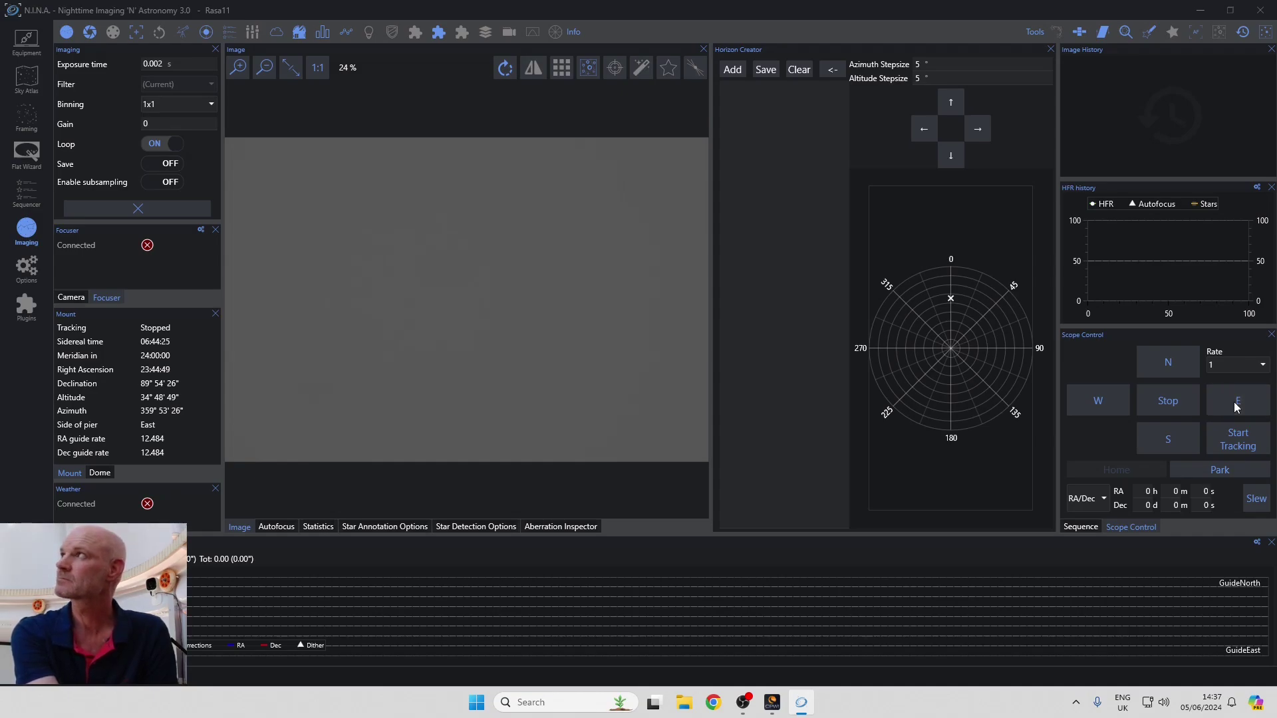
left_click(1240, 367)
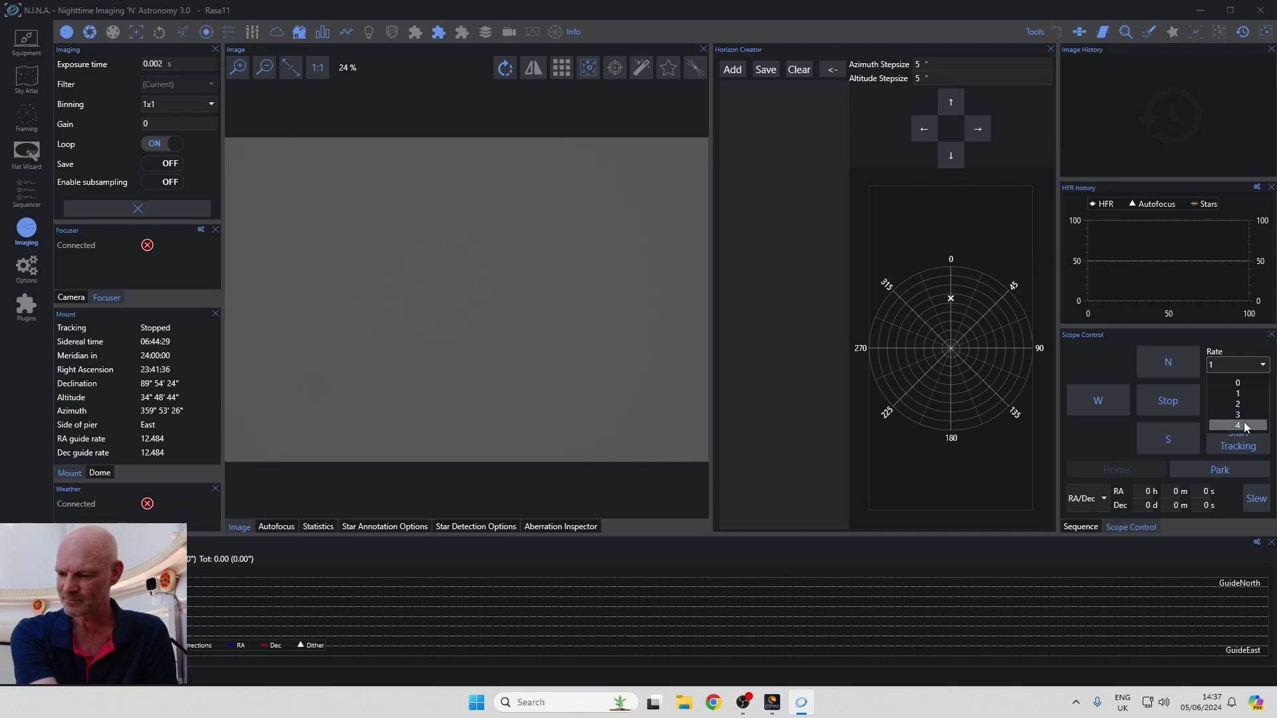
left_click(1245, 426)
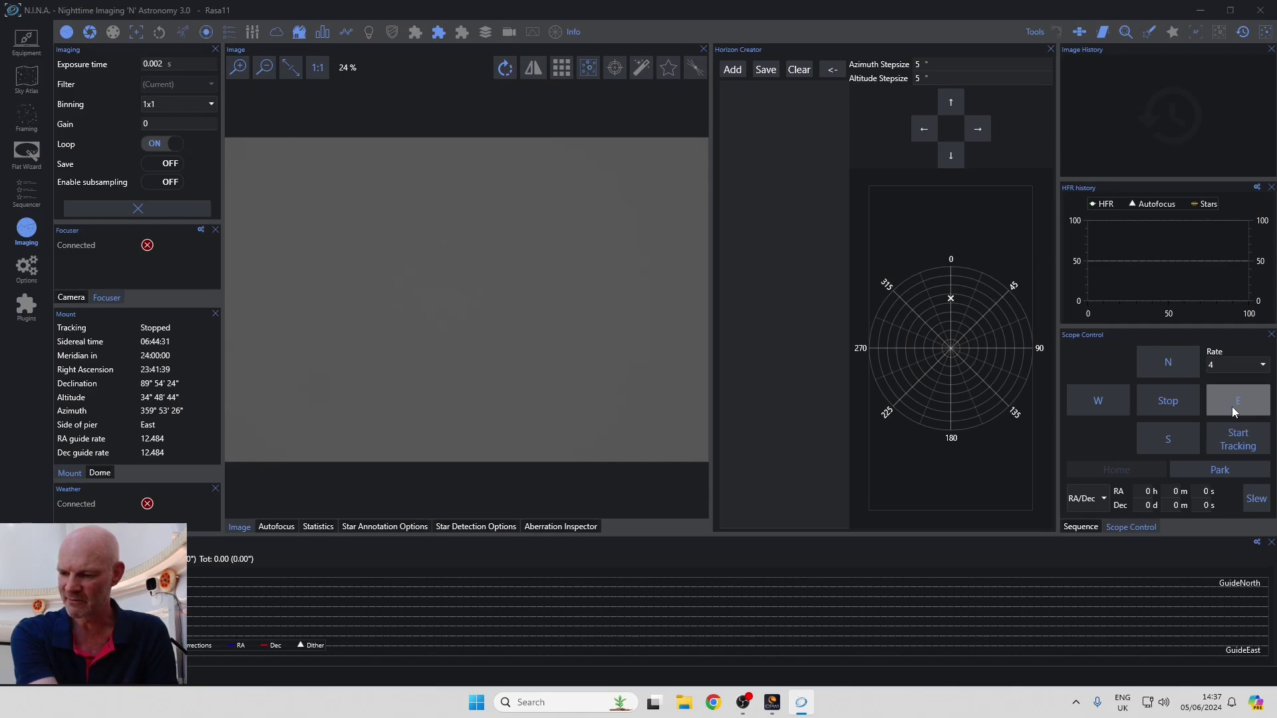
left_click(1234, 410)
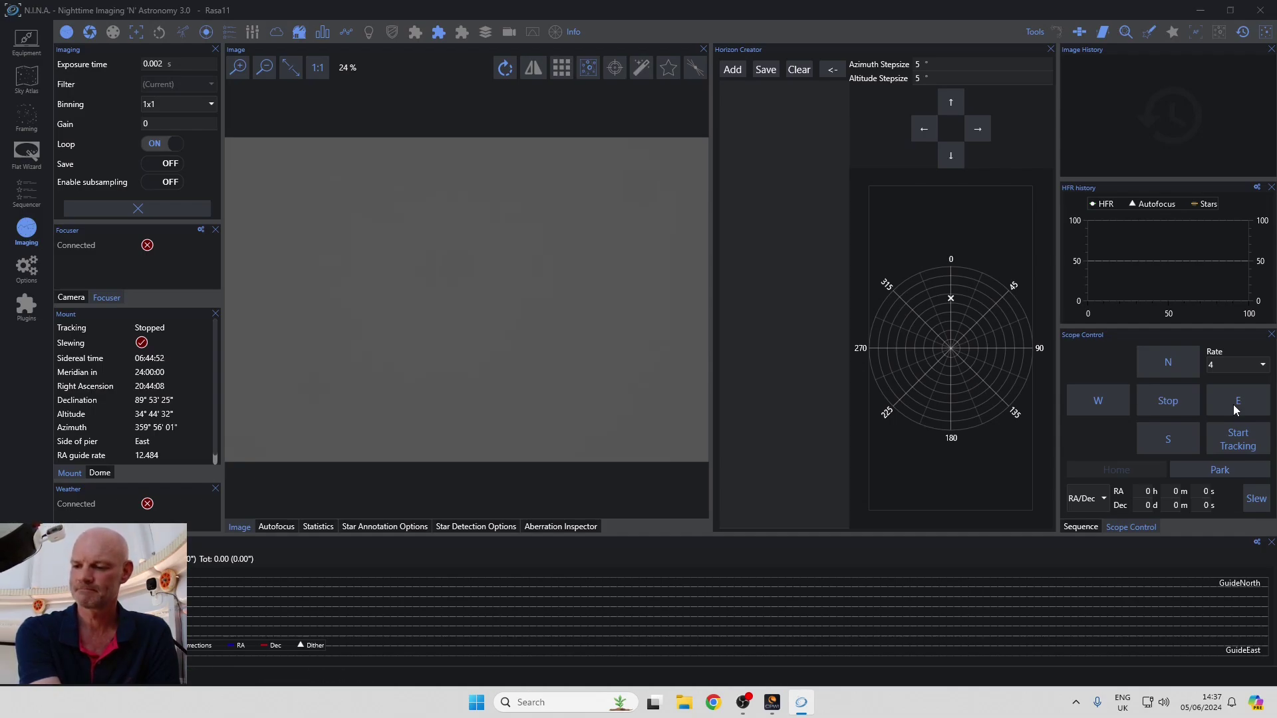
Lower the telescope to about 3° altitude, then set the slew rate back to 1
left_click(1181, 371)
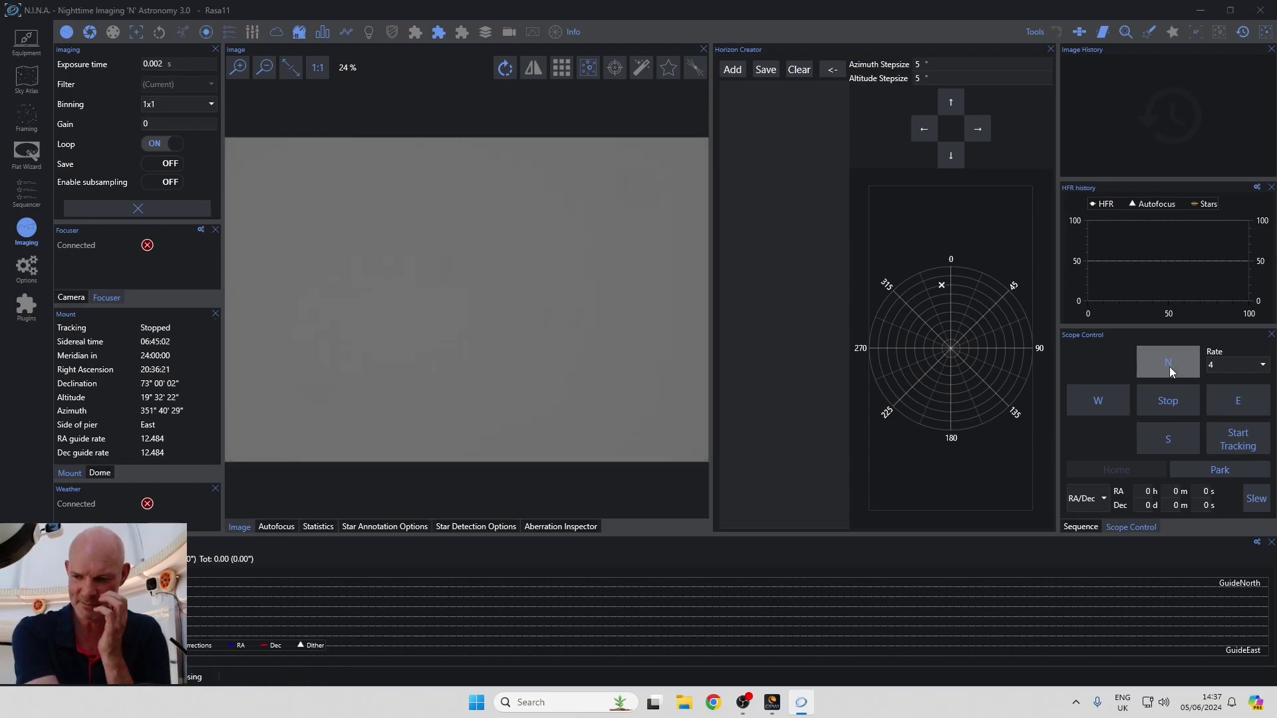
left_click(1172, 370)
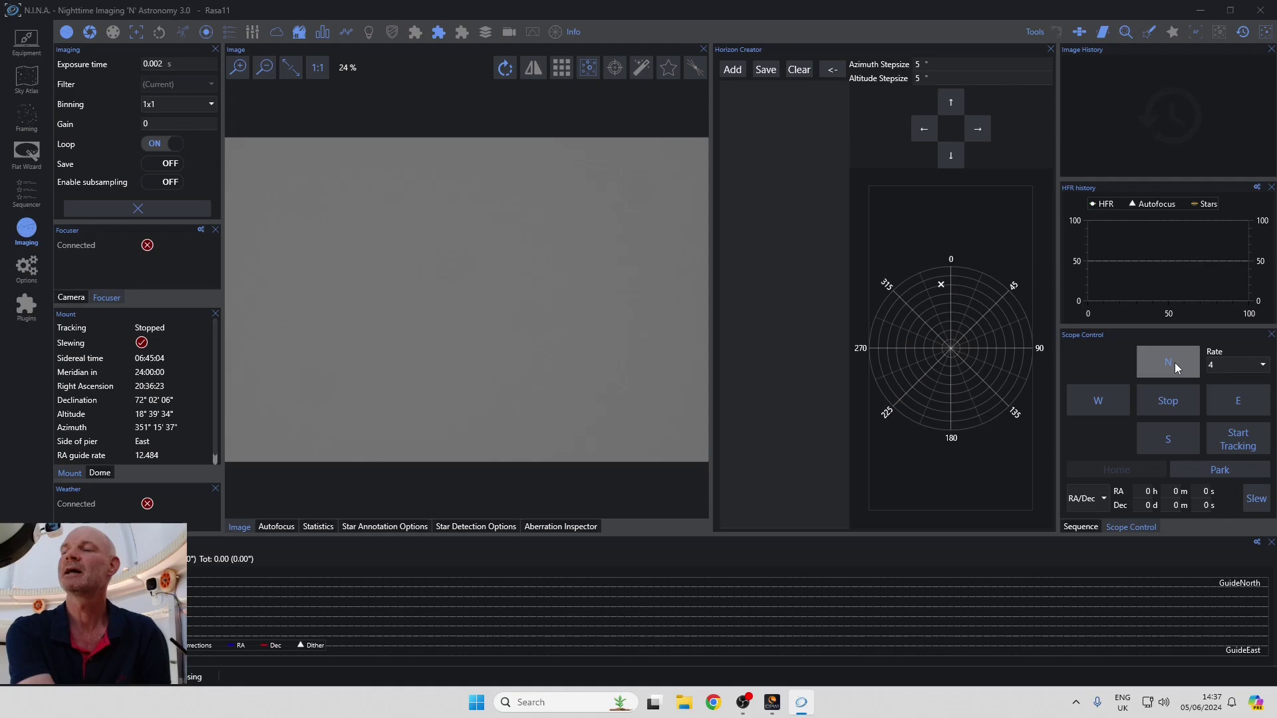
left_click(1176, 368)
left_click(1176, 369)
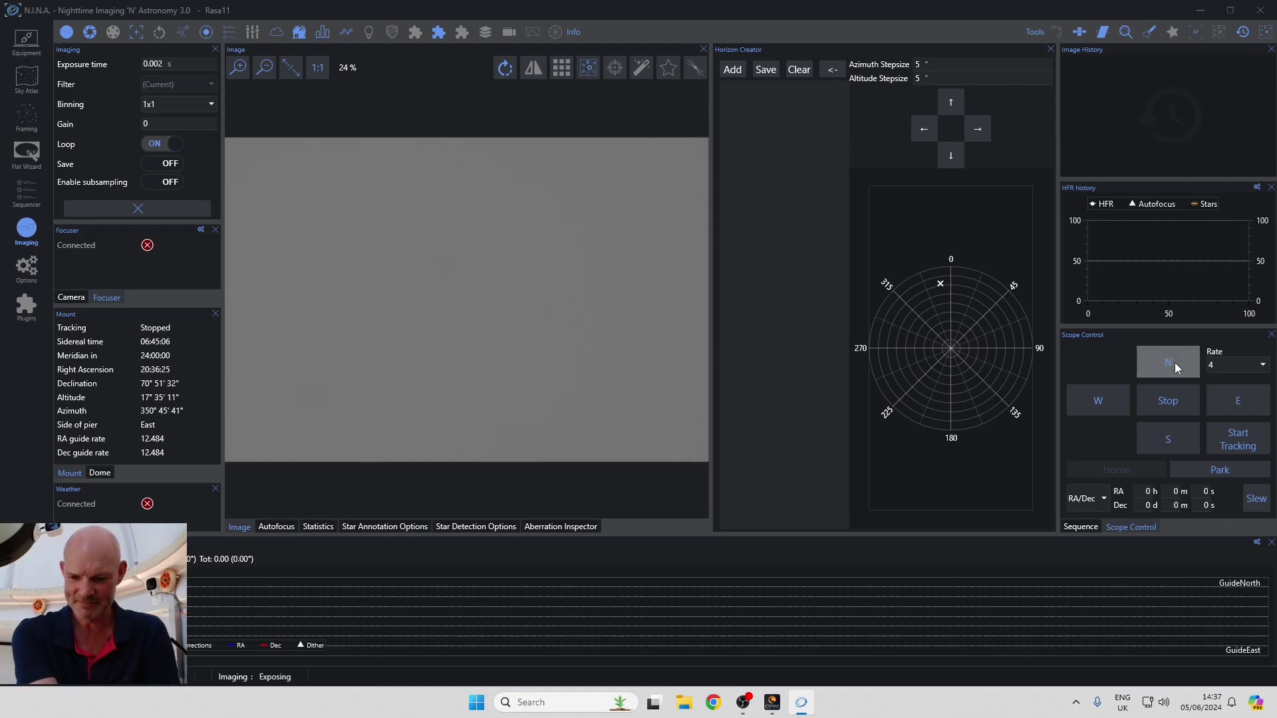
left_click(1175, 369)
left_click(1174, 369)
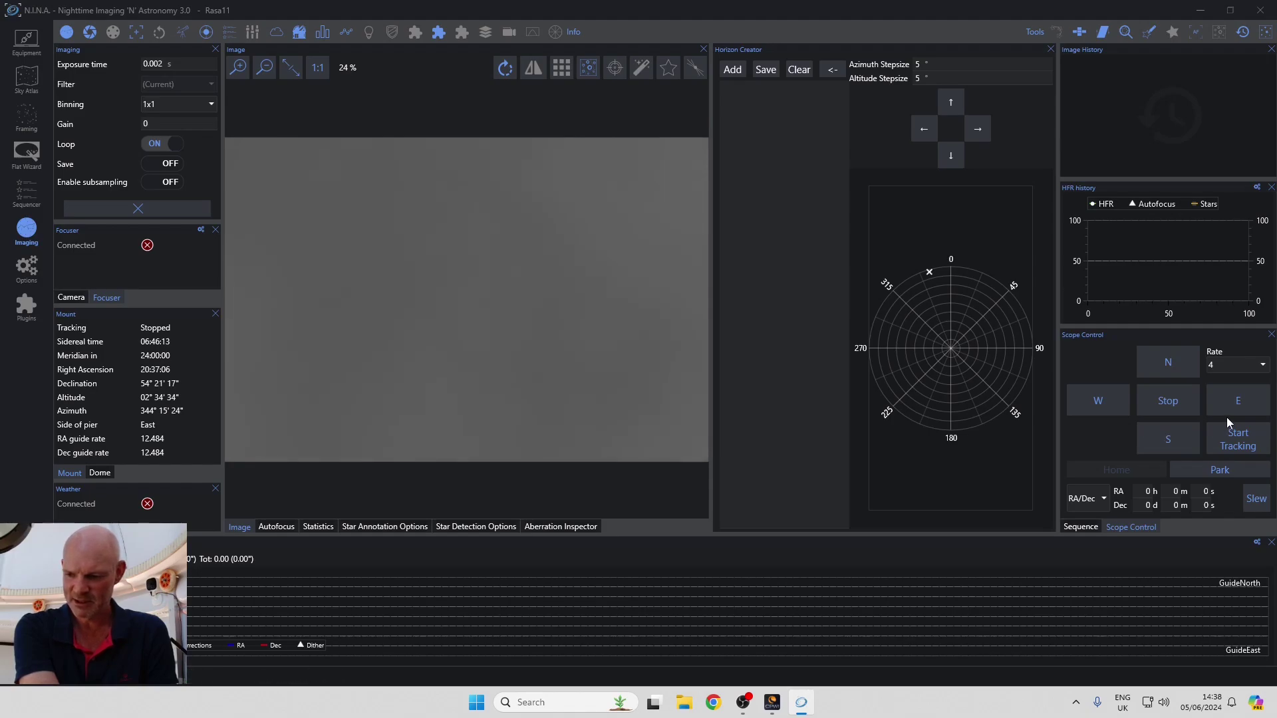
left_click(1257, 365)
left_click(1238, 393)
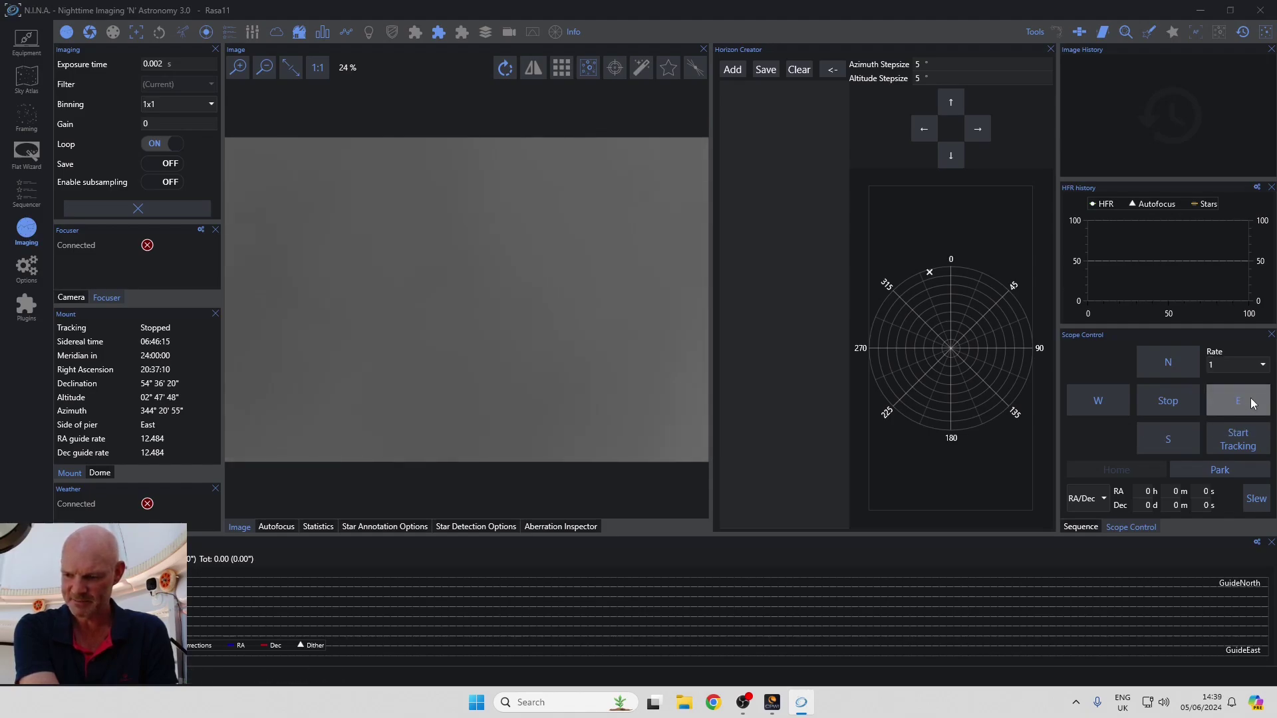
Nudge the telescope up to about 5° altitude at azimuth 345°, just above the obstruction
left_click(1174, 440)
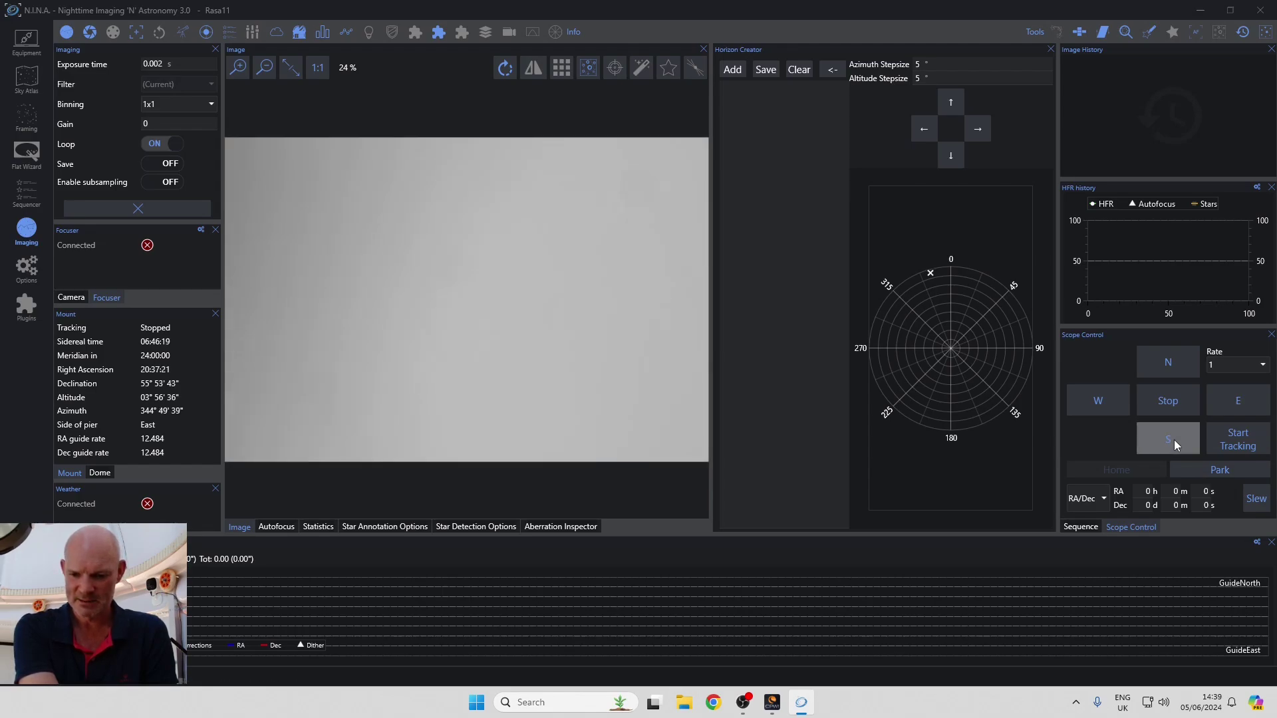
left_click_drag(1174, 444, 1176, 441)
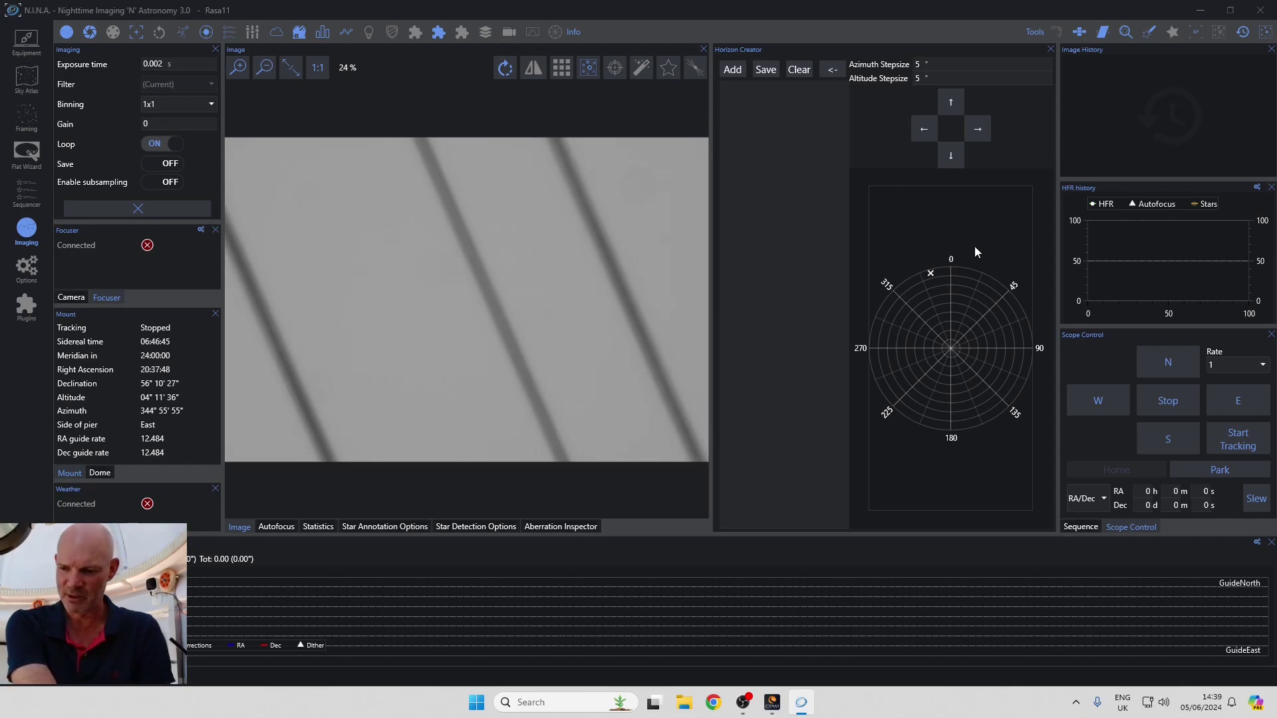
left_click(1168, 439)
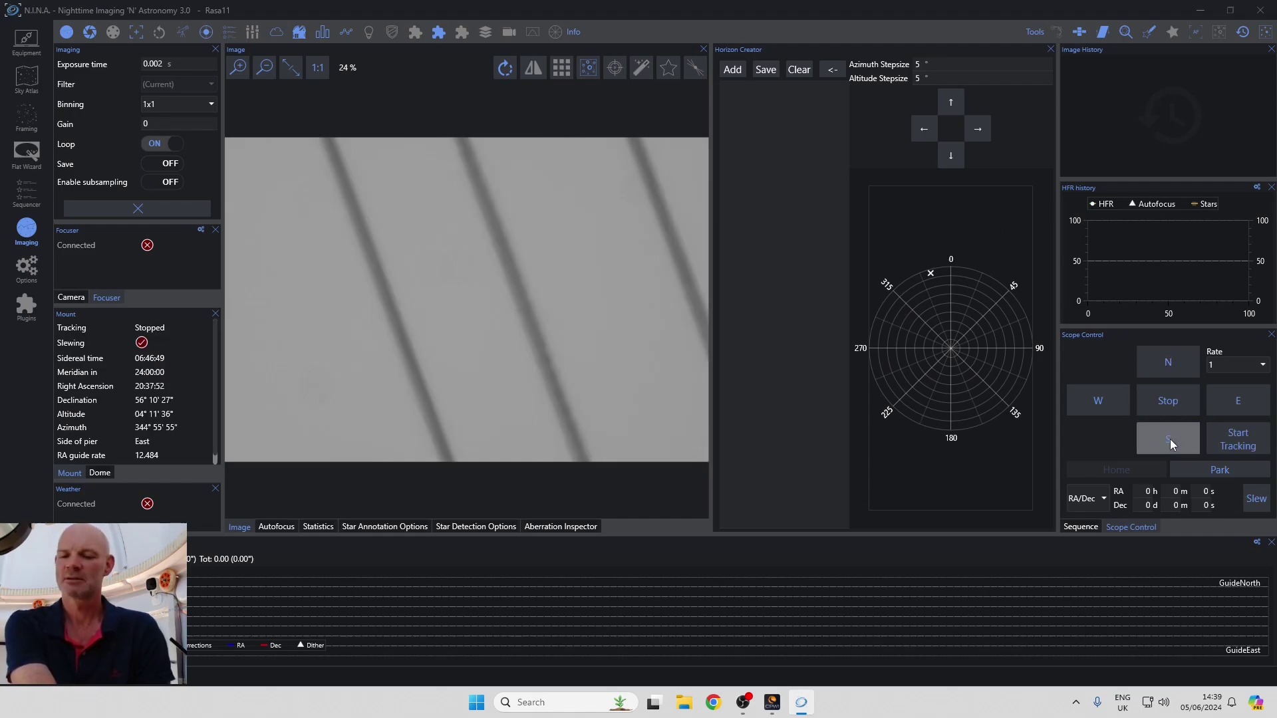
left_click(1171, 446)
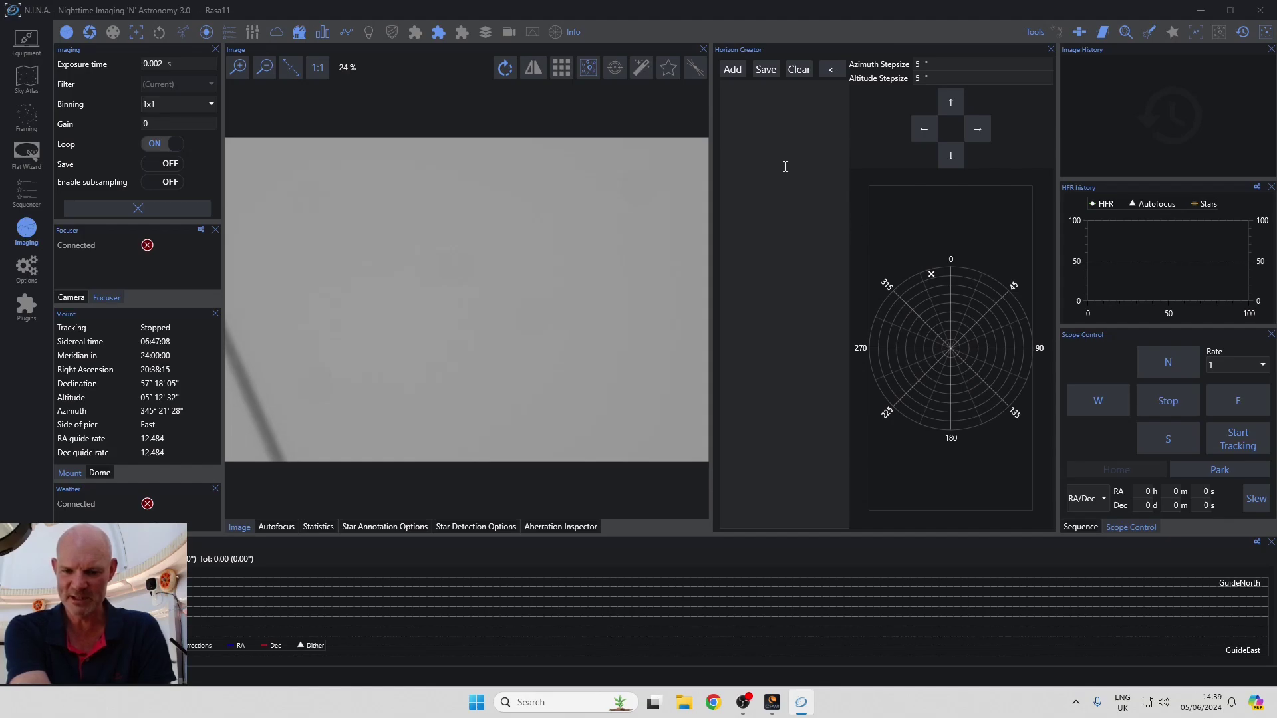
Record horizon point 345.36/05.21, then slew east and down to the treeline near azimuth 352.5°
left_click(732, 69)
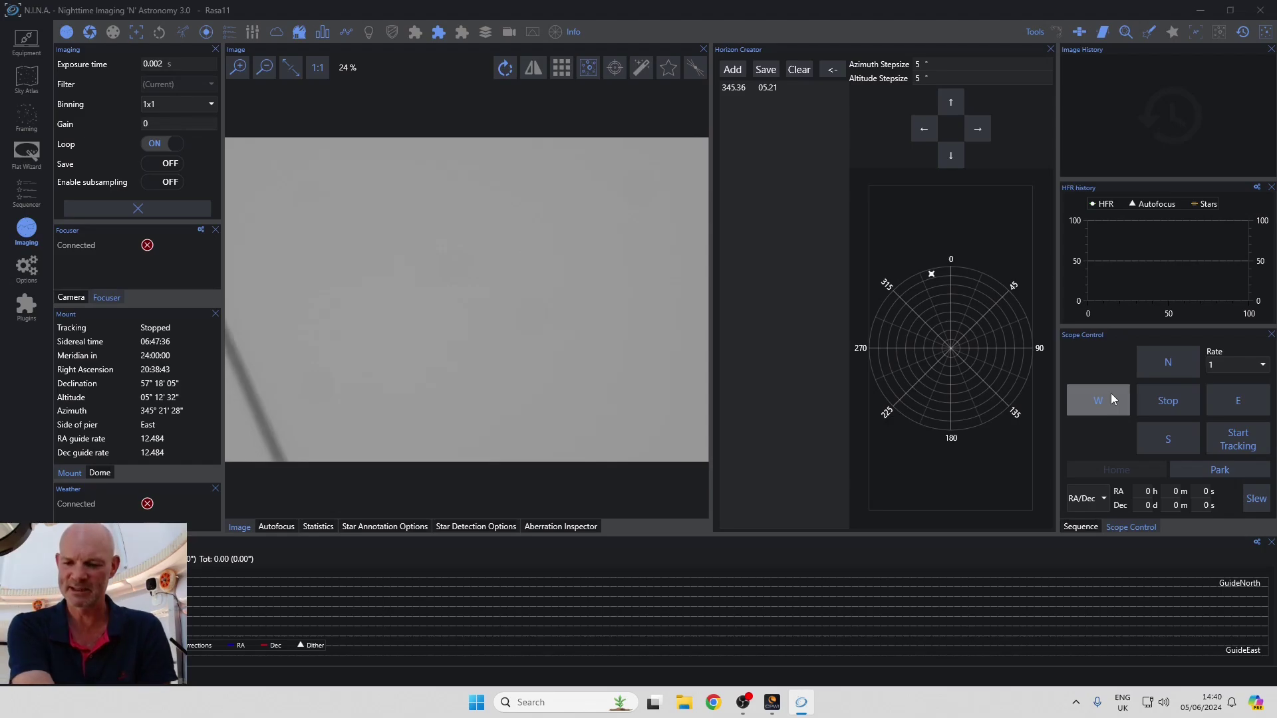
left_click(1231, 406)
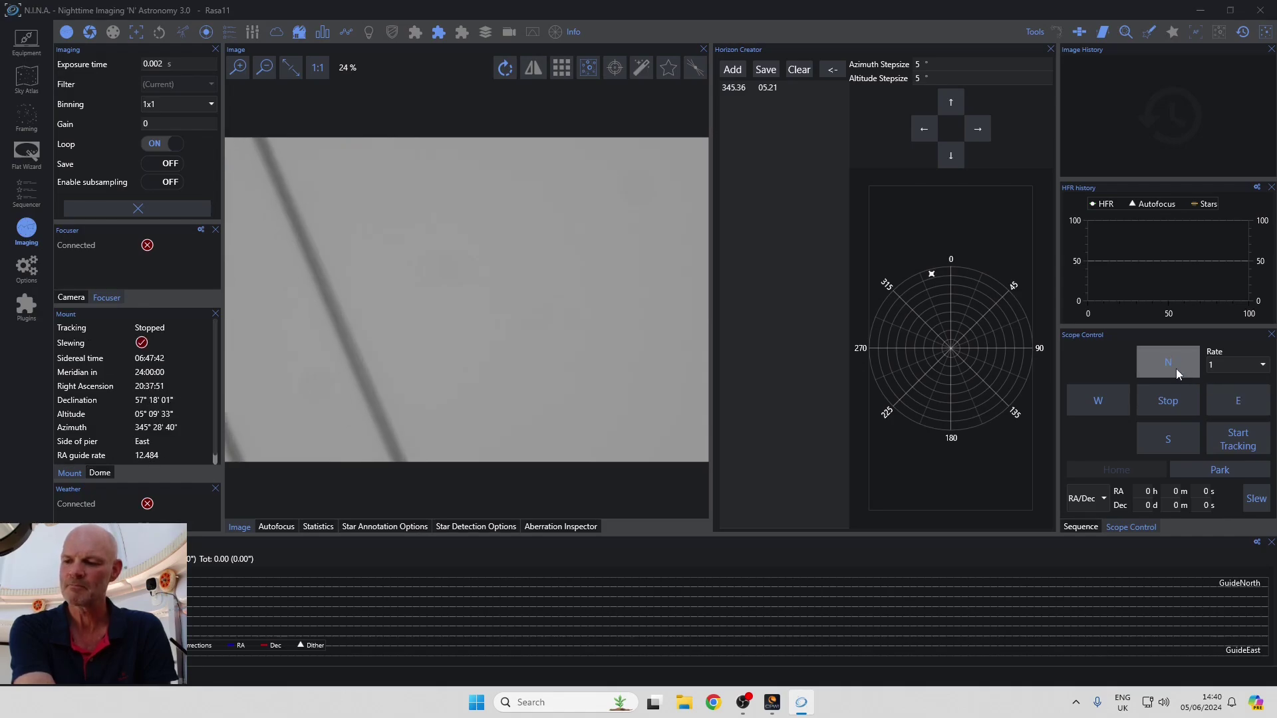
left_click(1250, 412)
left_click(1250, 413)
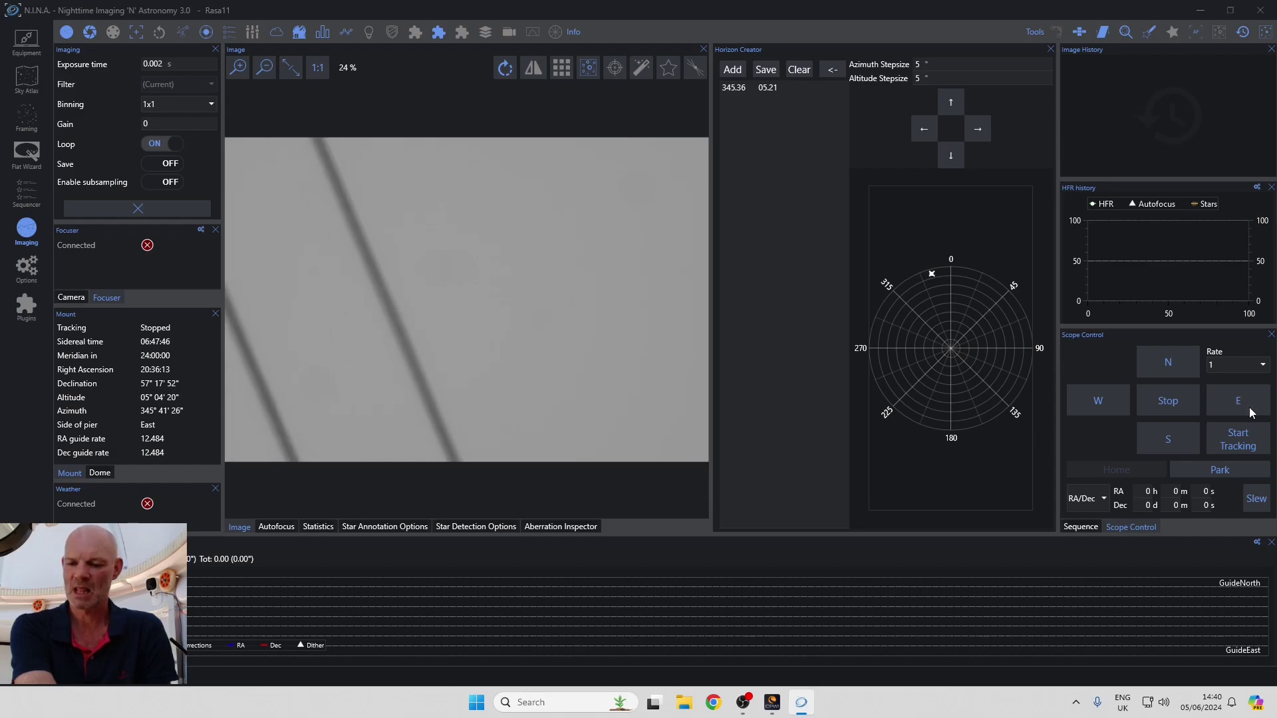
left_click(1249, 413)
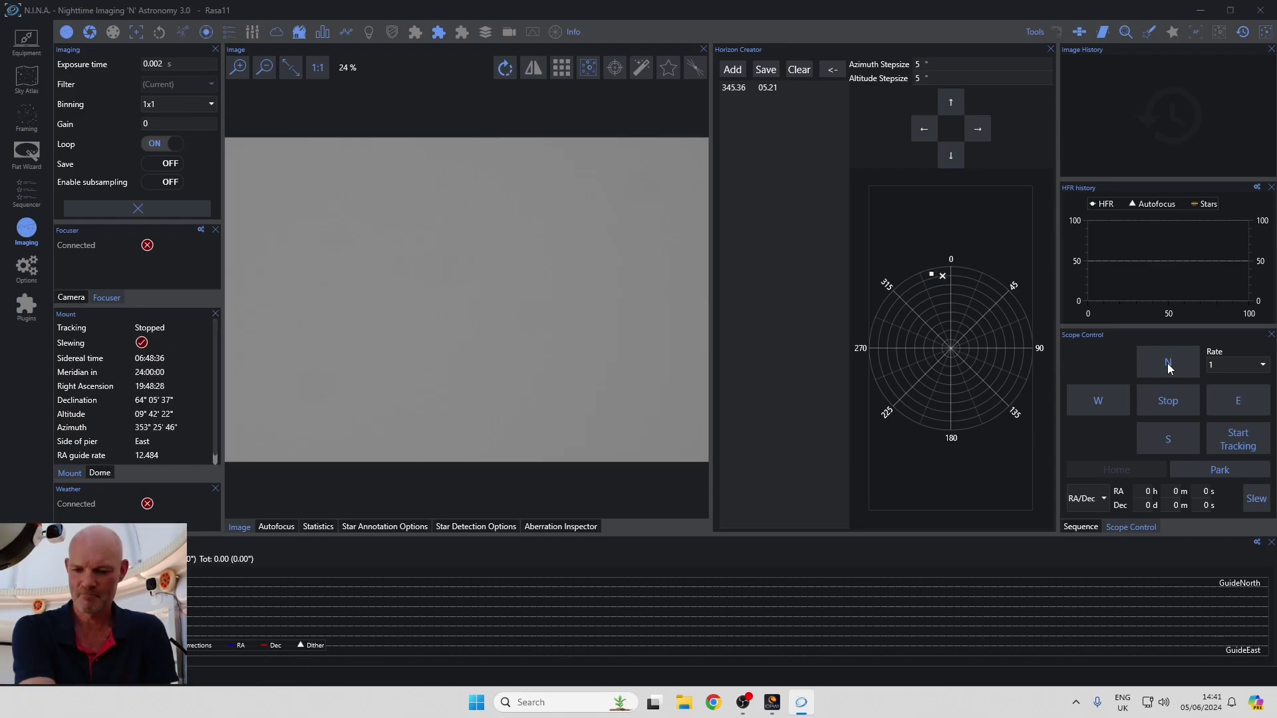
left_click(1241, 408)
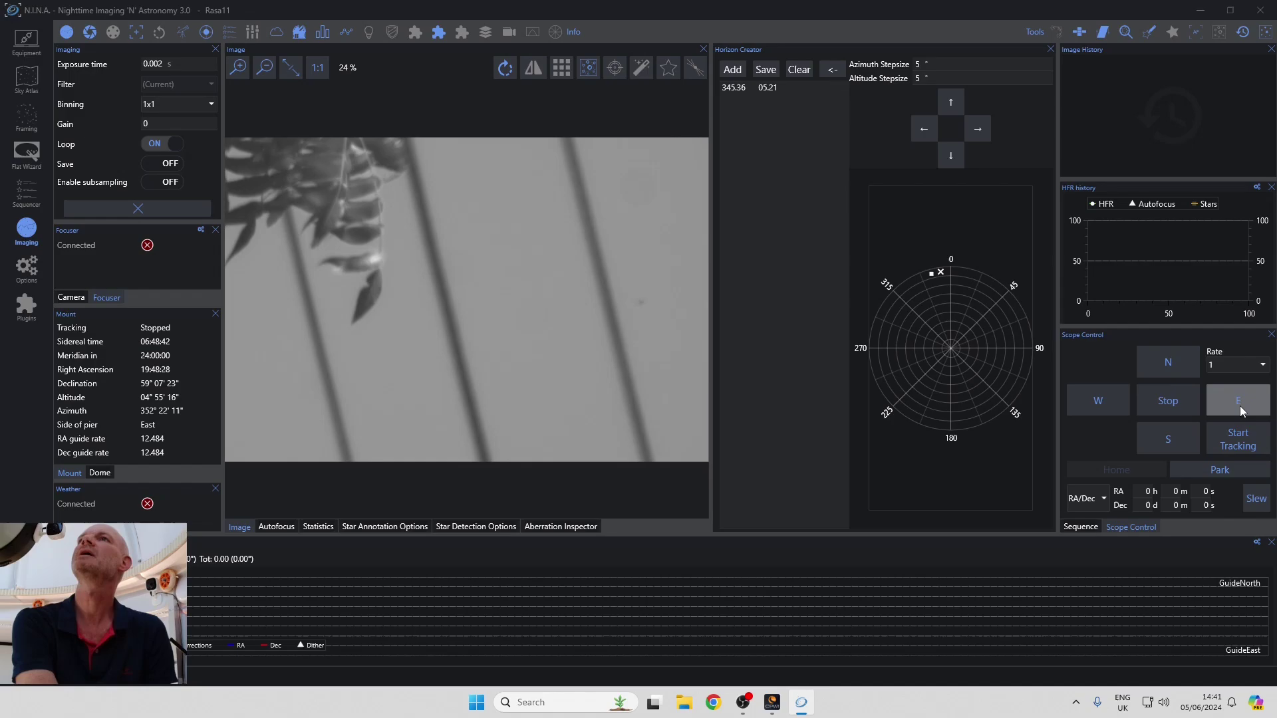
left_click(1171, 442)
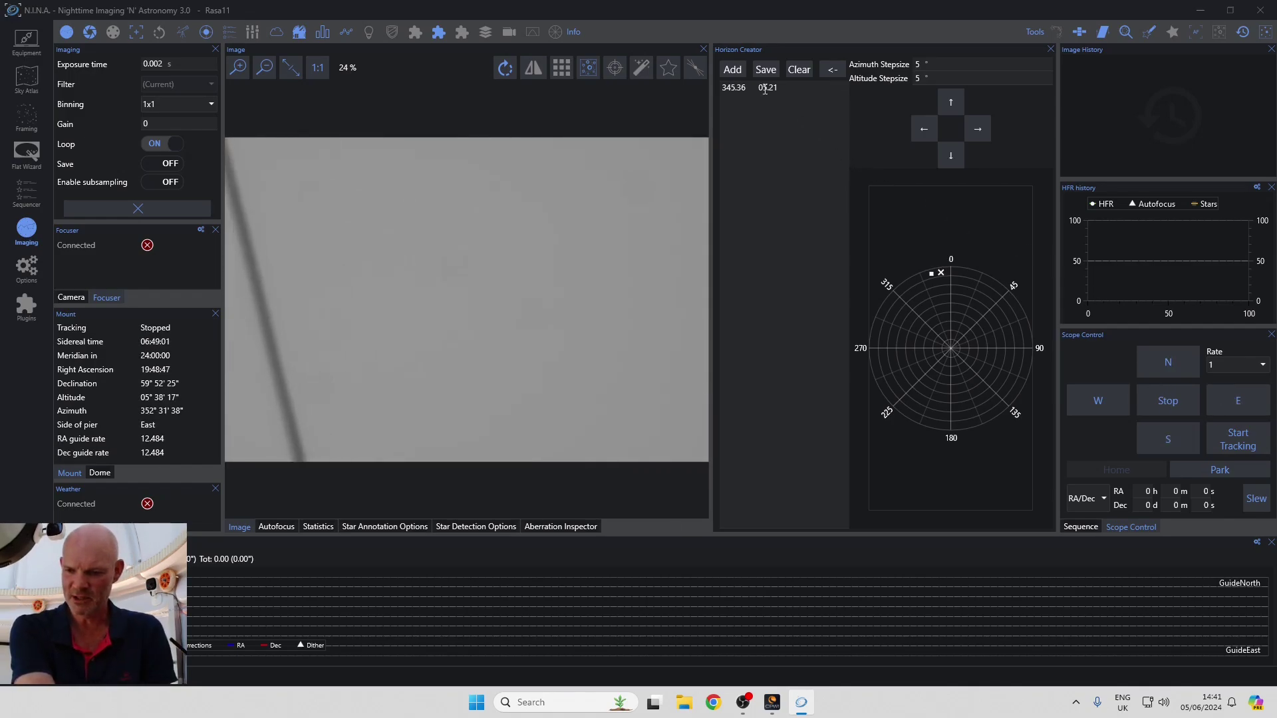
Record point 352.53/05.64, move east onto the treetops, and record point 357.87/15.17
left_click(734, 70)
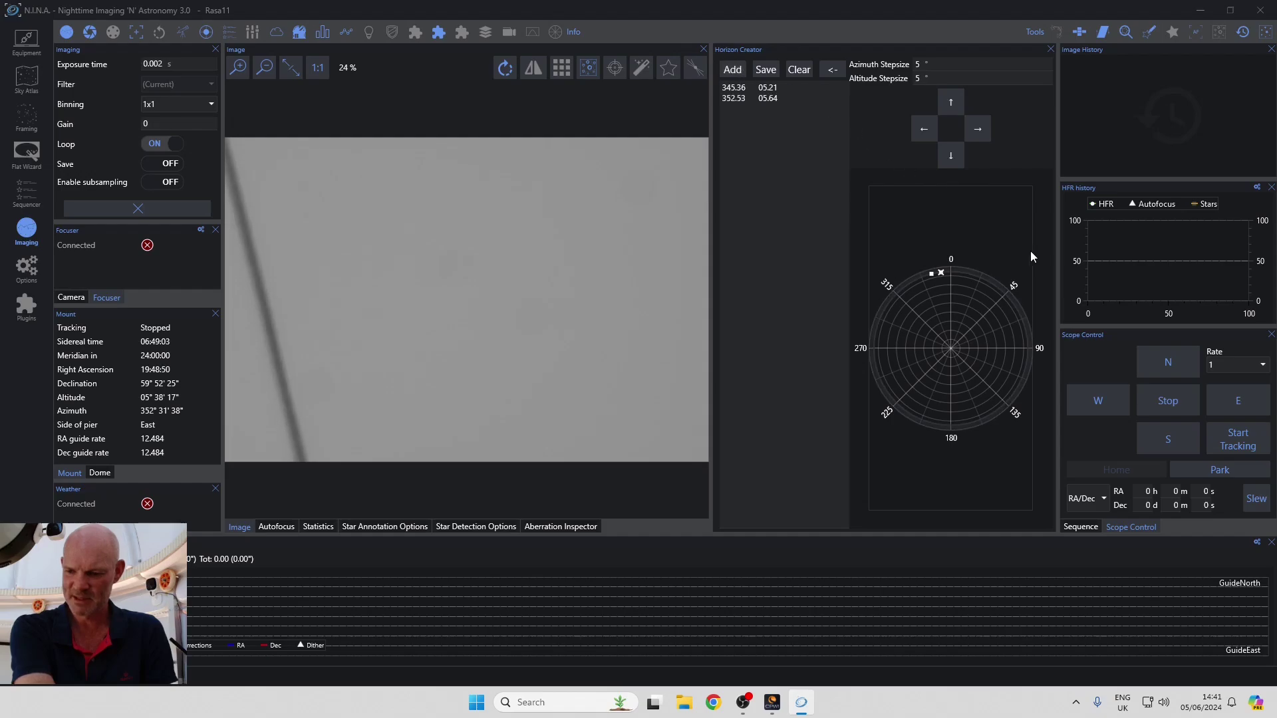
left_click(1223, 398)
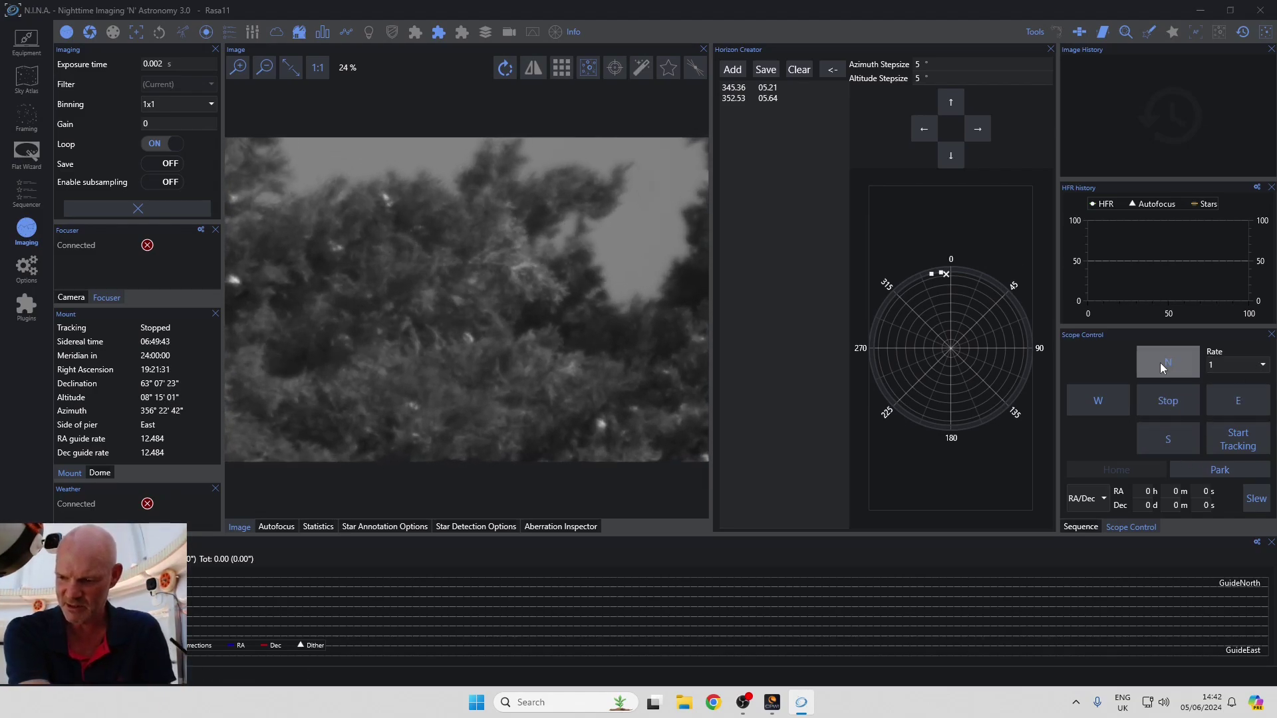
left_click(1169, 429)
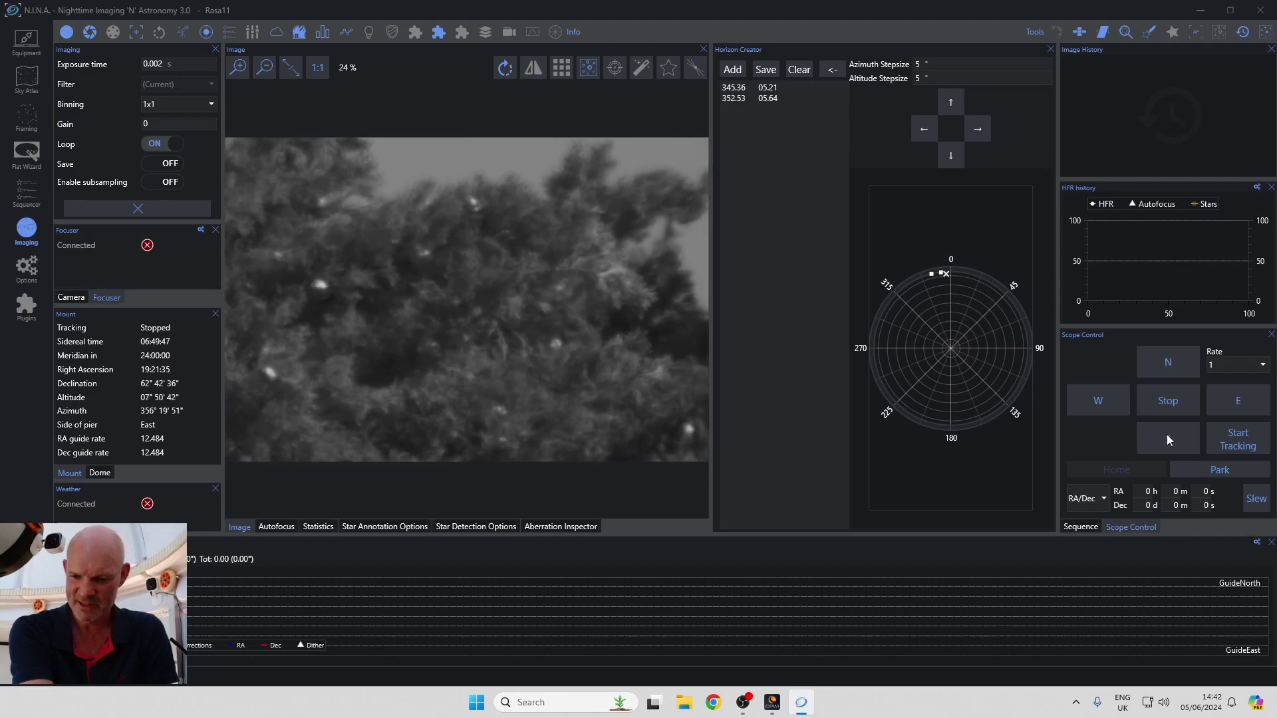
left_click(1166, 434)
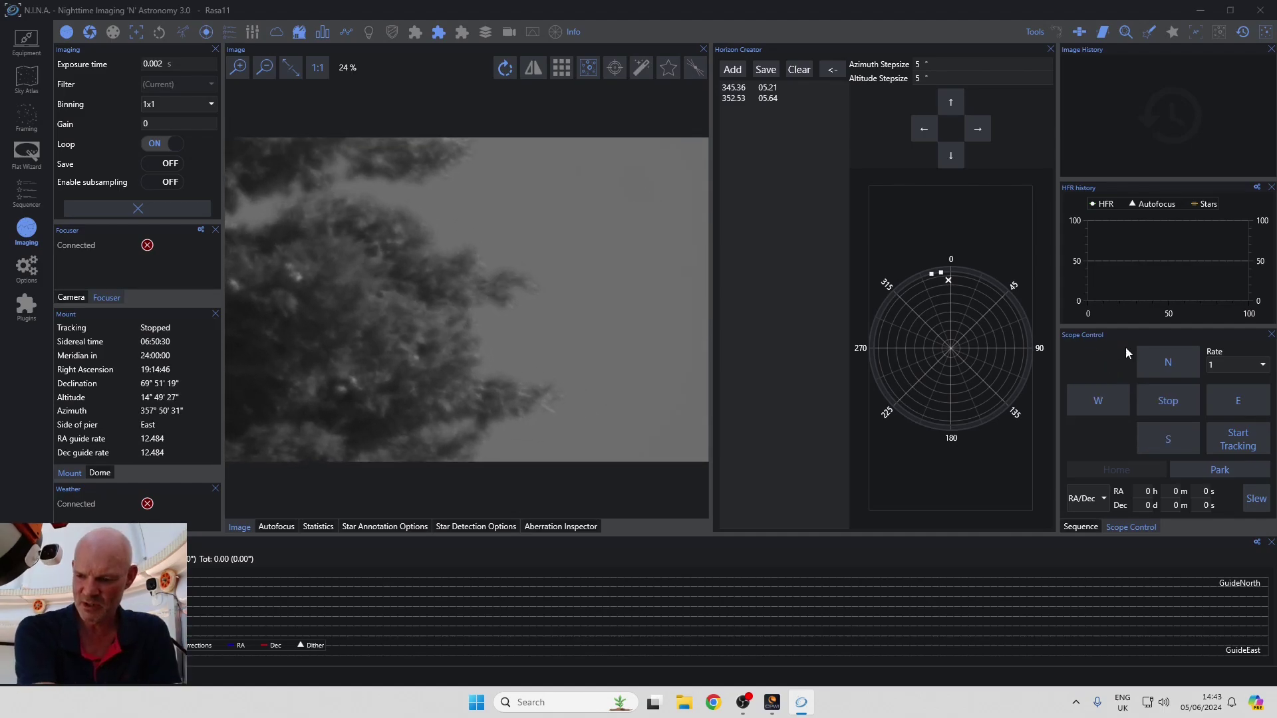
left_click(1161, 437)
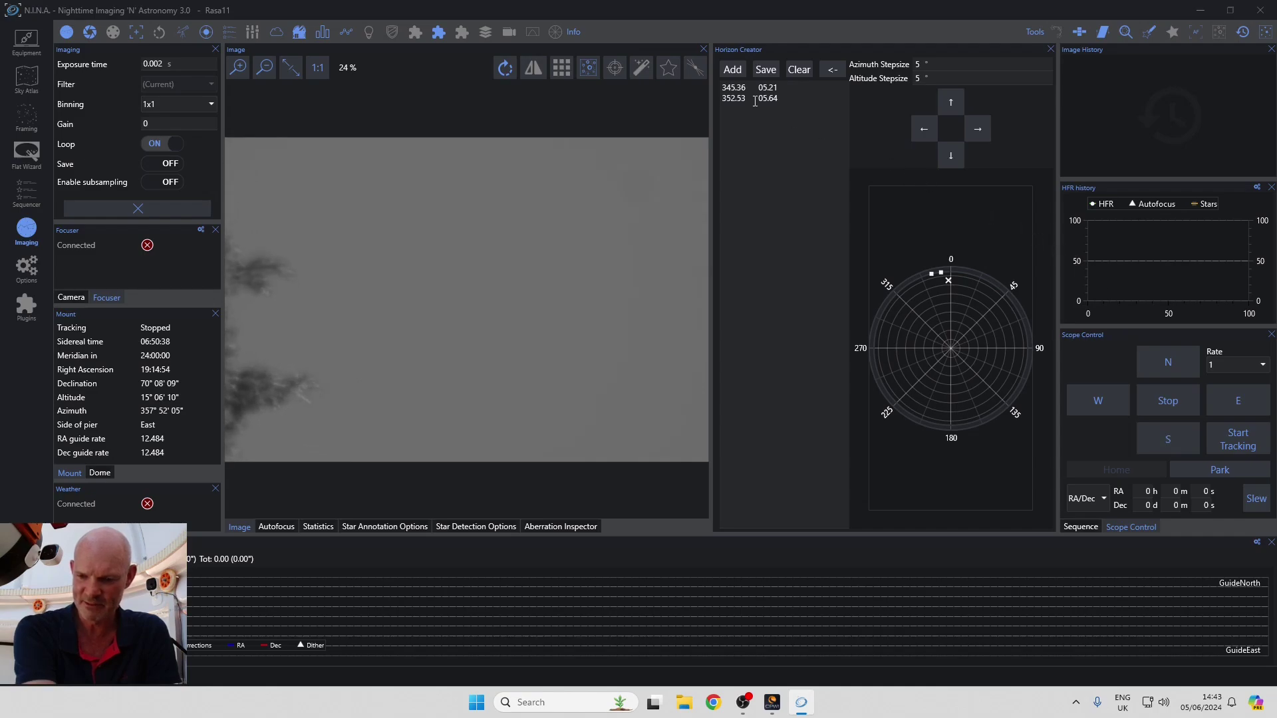
left_click(734, 69)
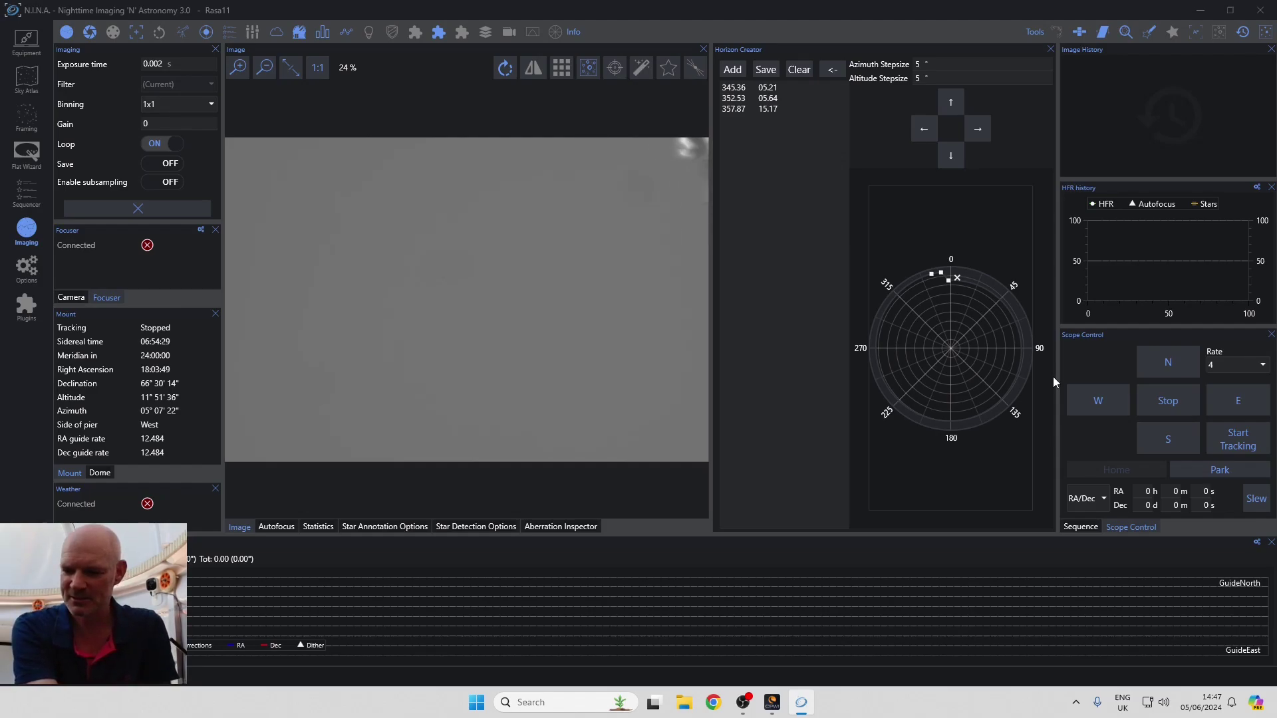
Record the point at azimuth 005.12, then move the telescope on and down to the next horizon edge
left_click(732, 71)
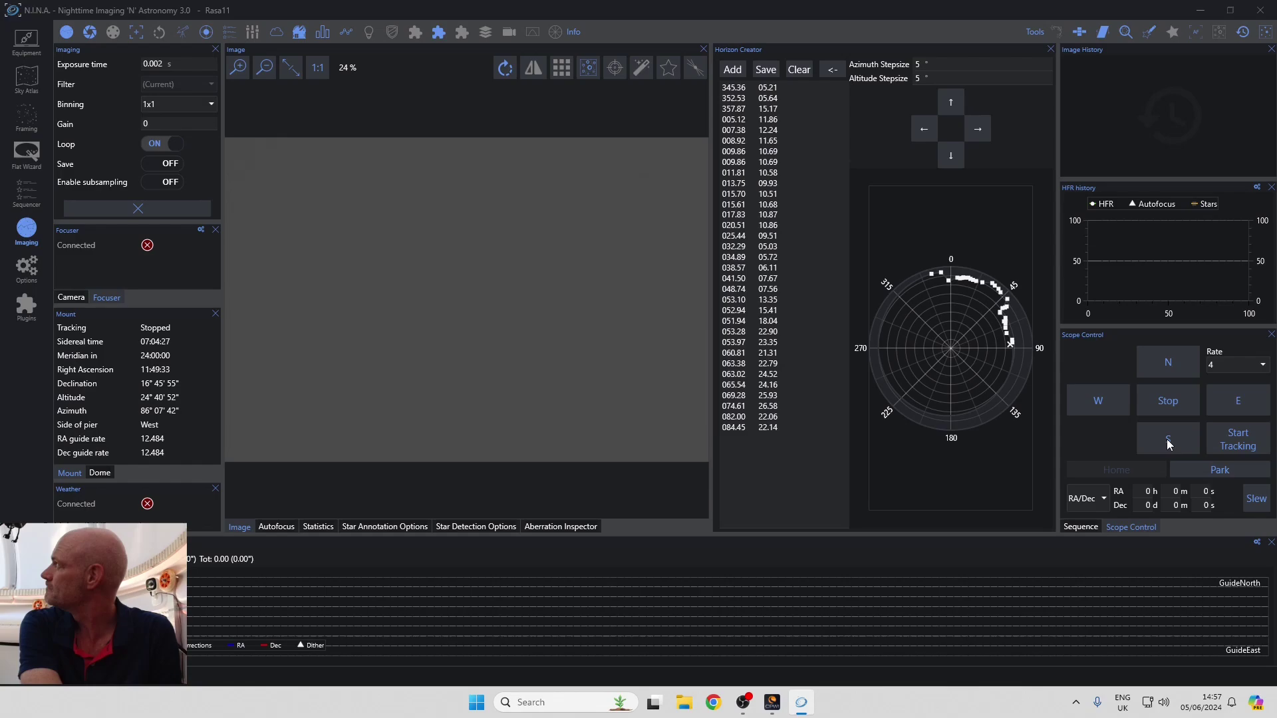
left_click(1094, 403)
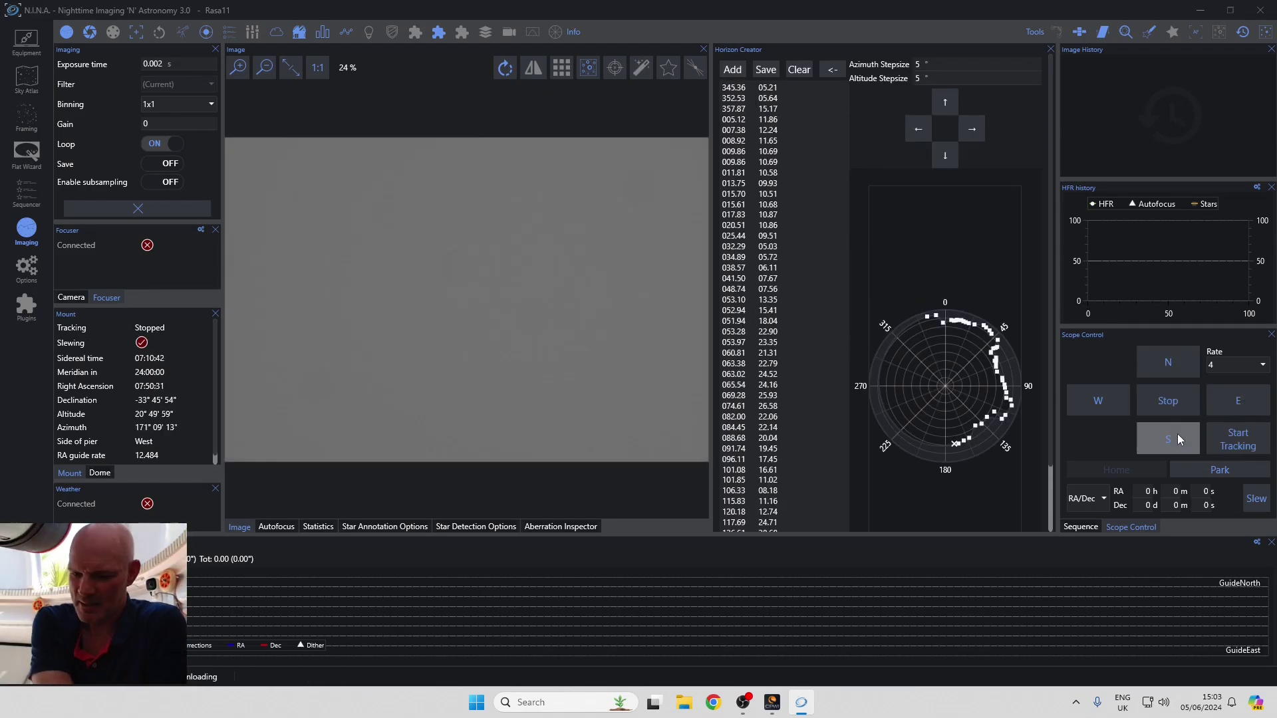
left_click(1169, 442)
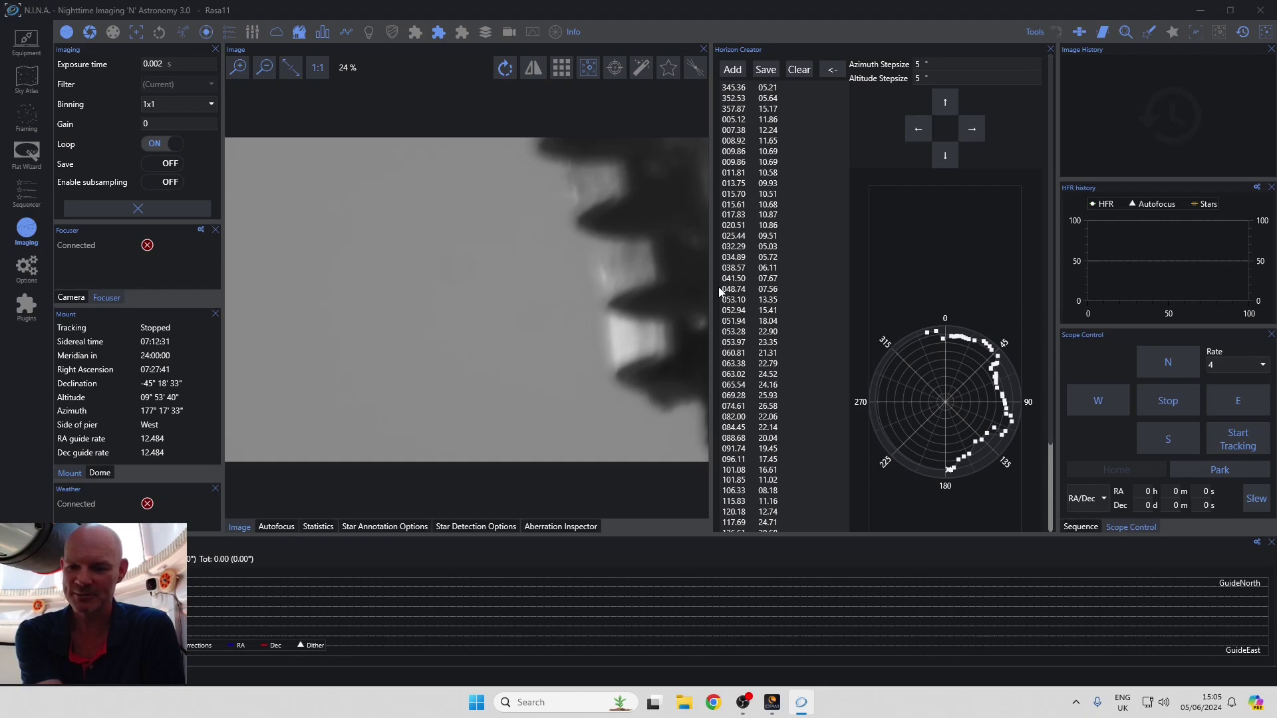
Nudge the telescope west, up and down along the skyline to trace the remaining horizon back to north
left_click(1167, 364)
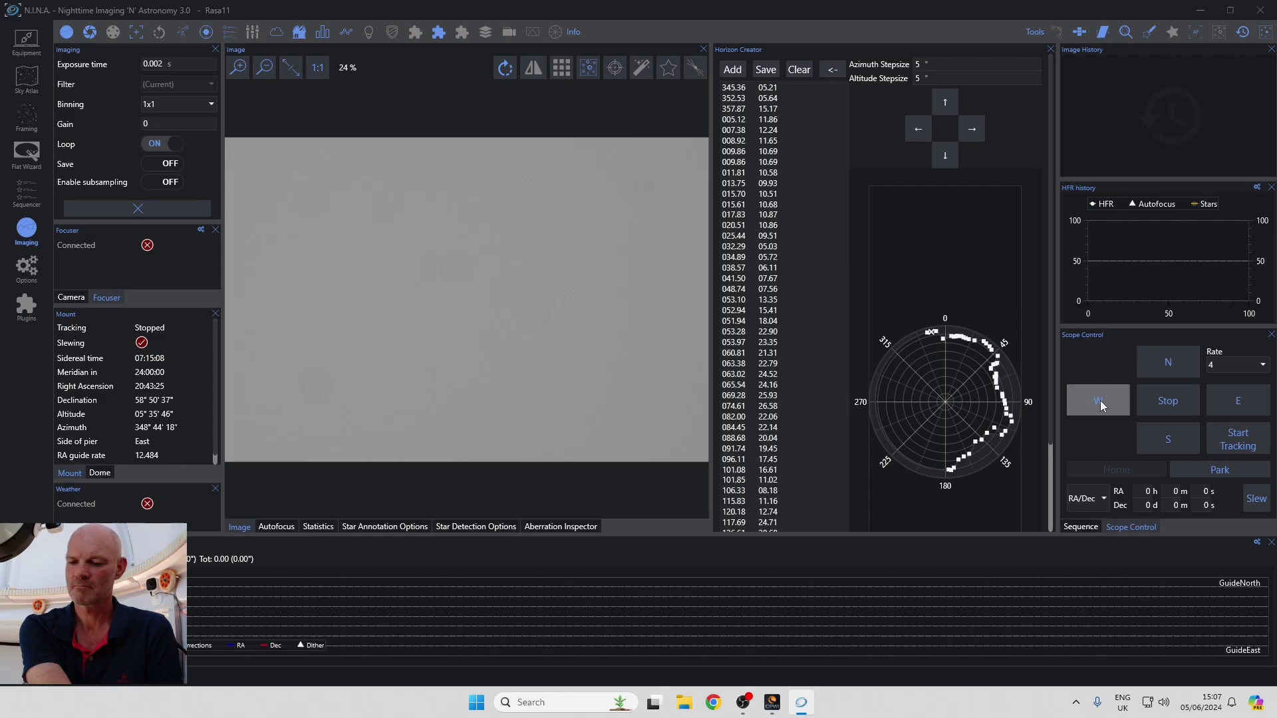
left_click(1162, 363)
left_click(1160, 436)
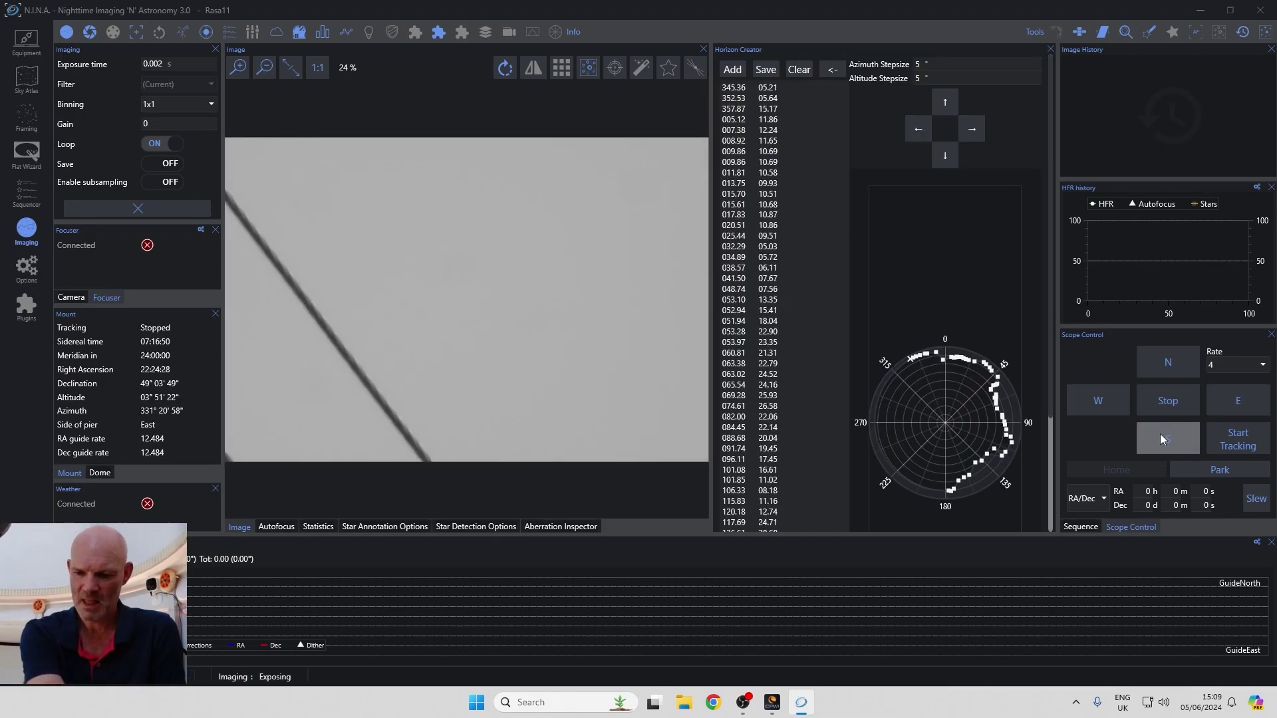
left_click(1113, 393)
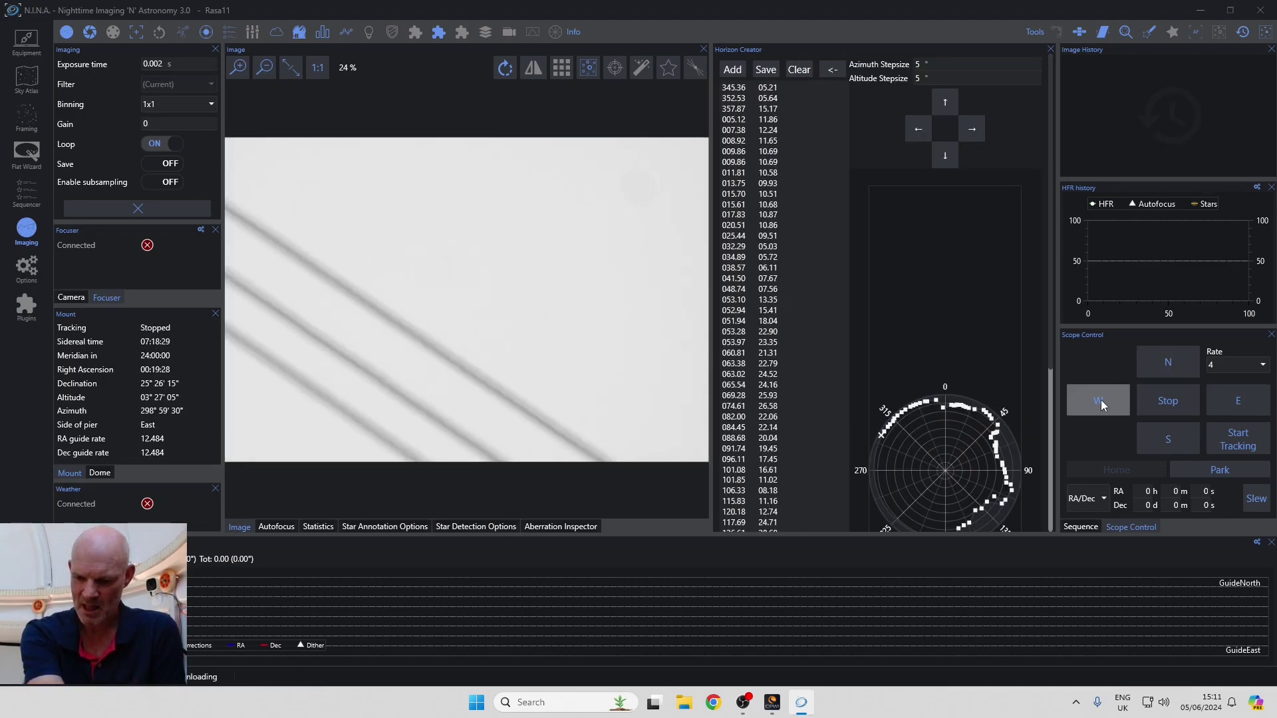
left_click(1168, 363)
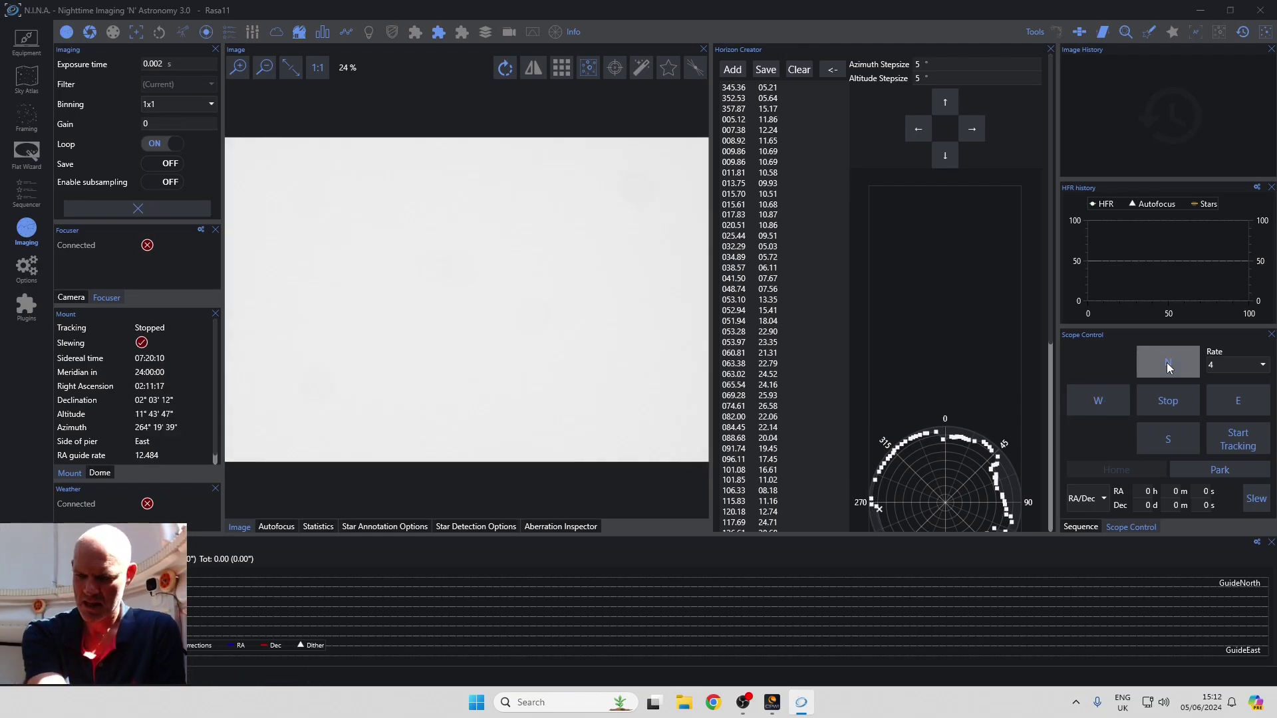
left_click(1112, 402)
left_click(1167, 363)
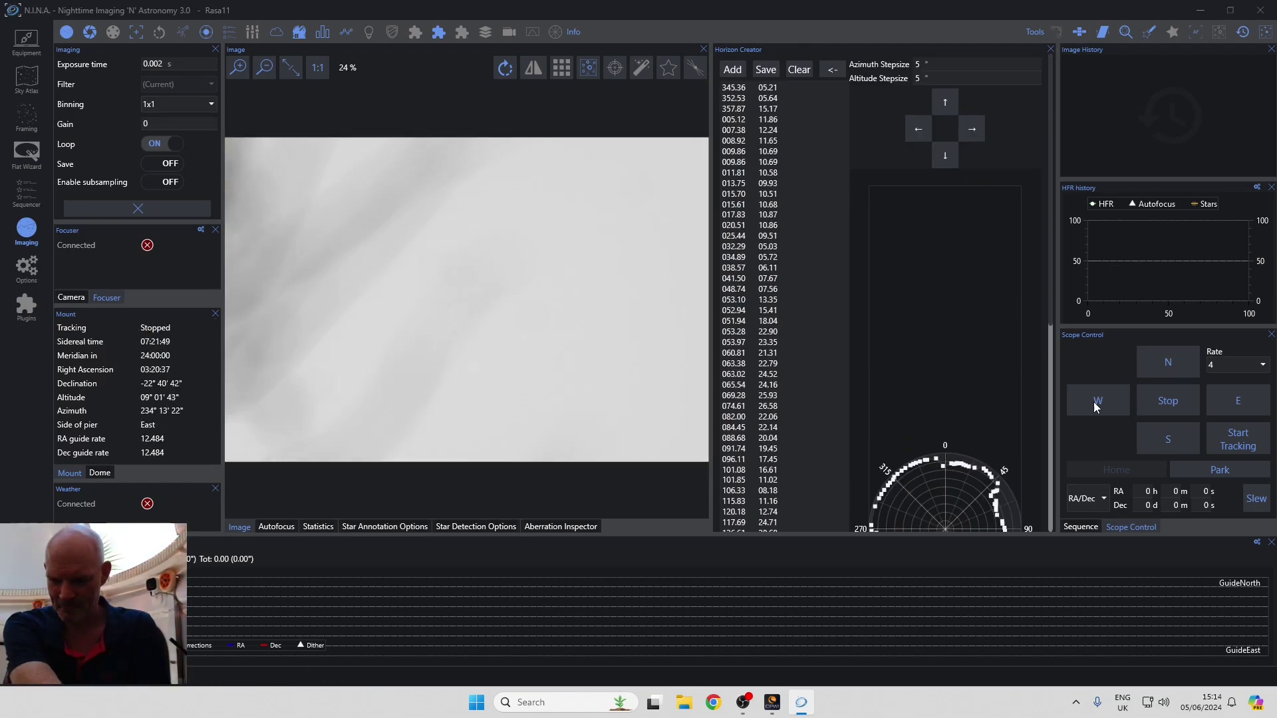
left_click(1170, 439)
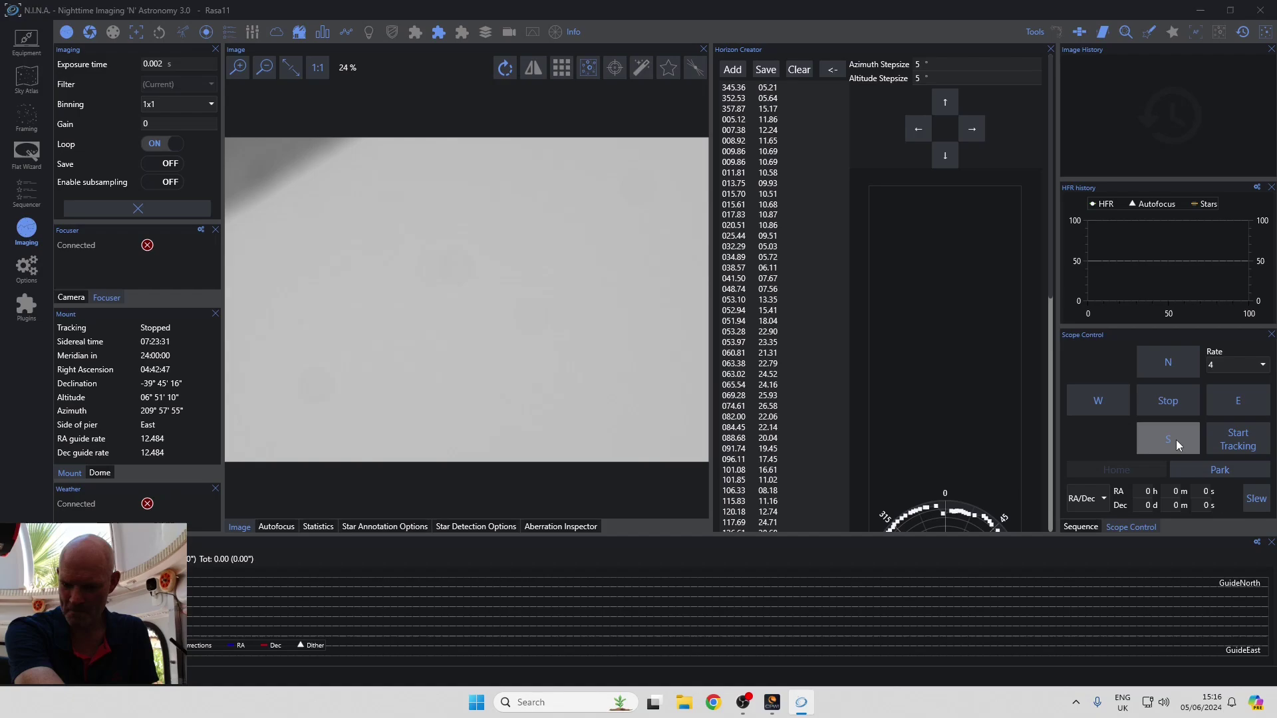
left_click(1157, 372)
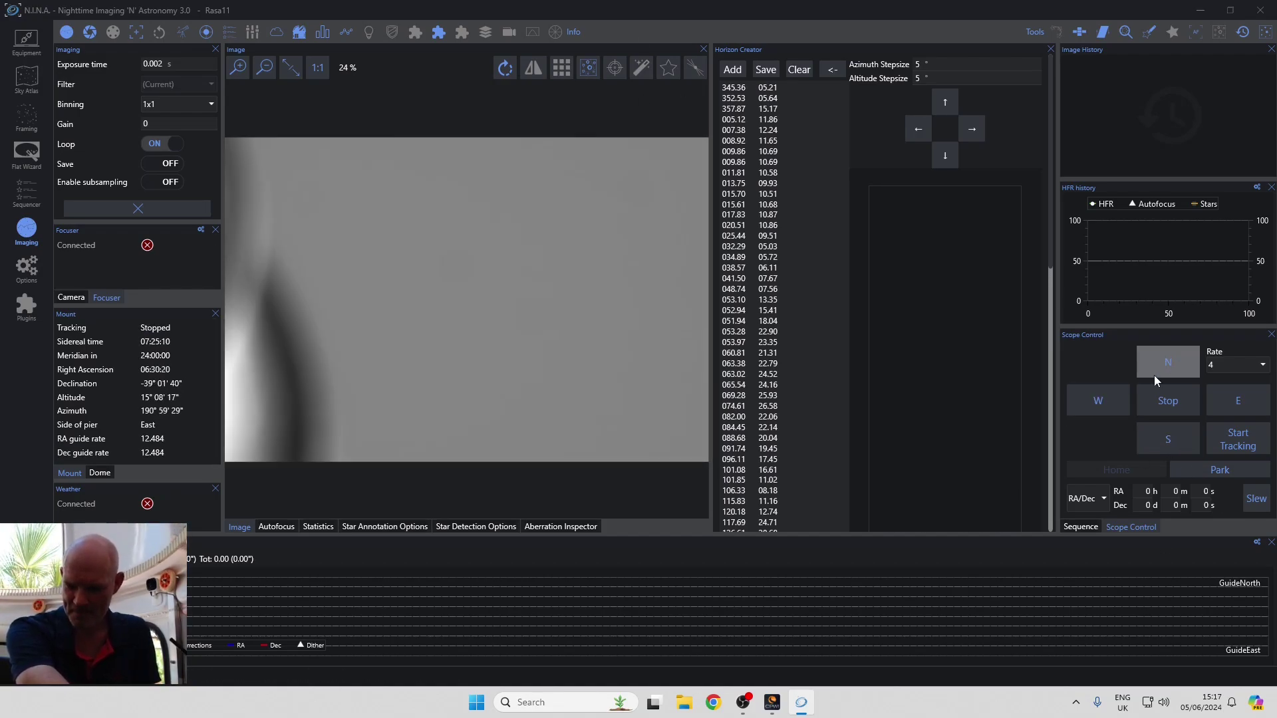
left_click(1163, 438)
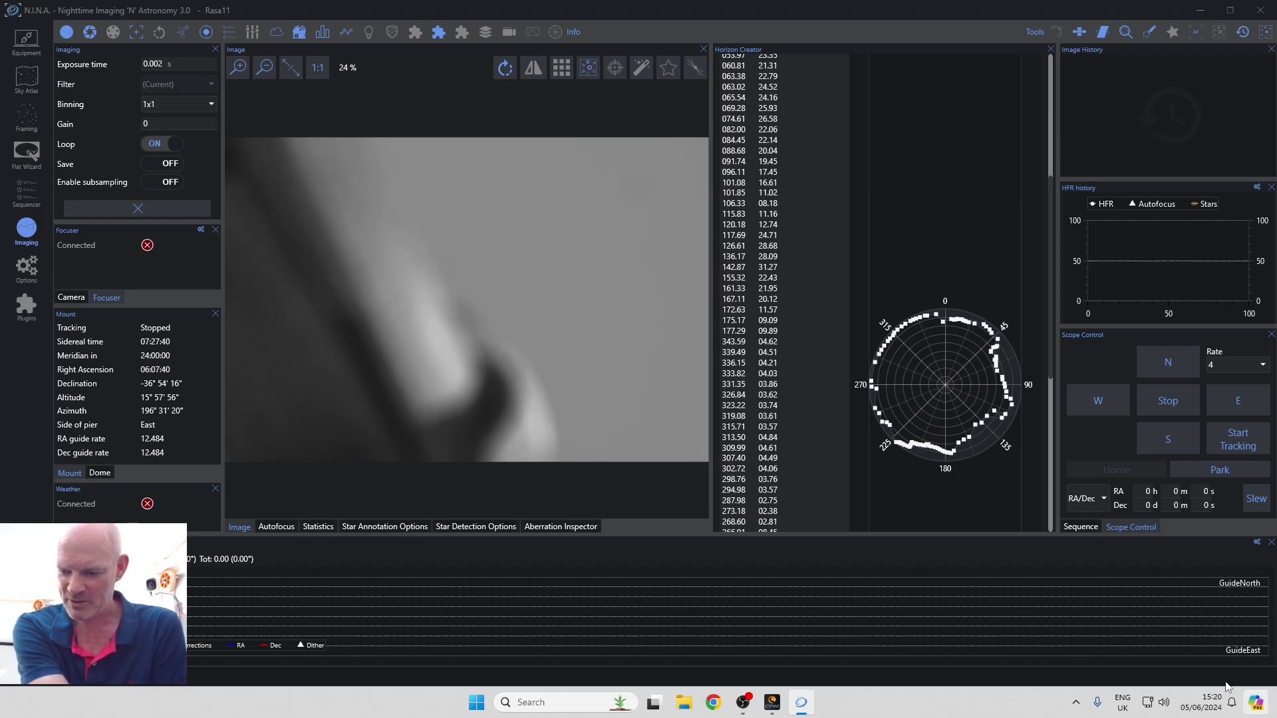
left_click(1119, 393)
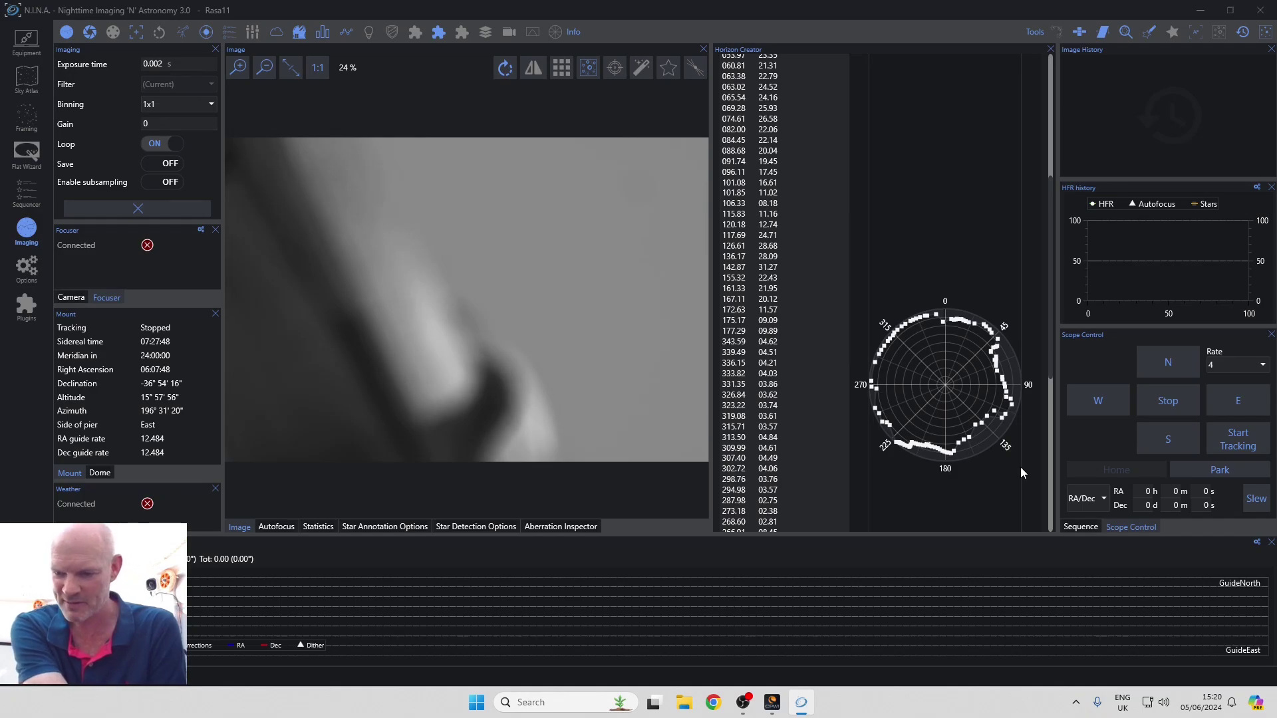
scroll(792, 412, "down", 10)
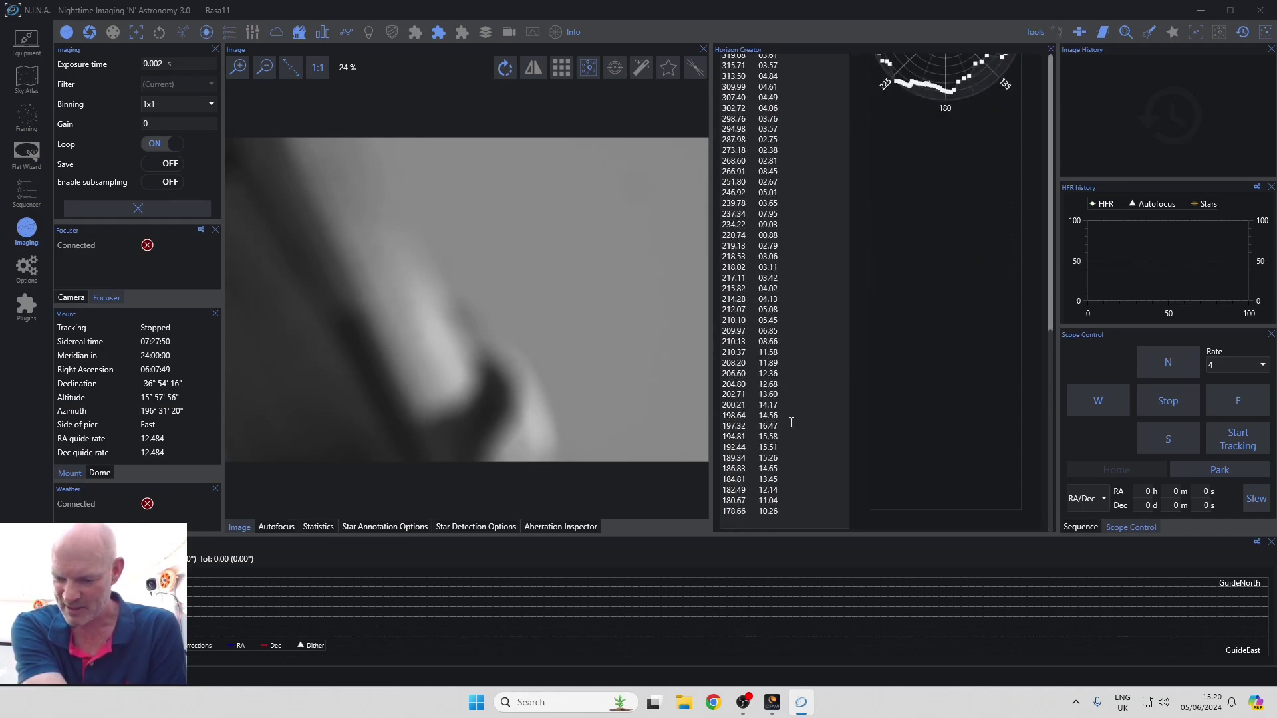
scroll(791, 419, "up", 12)
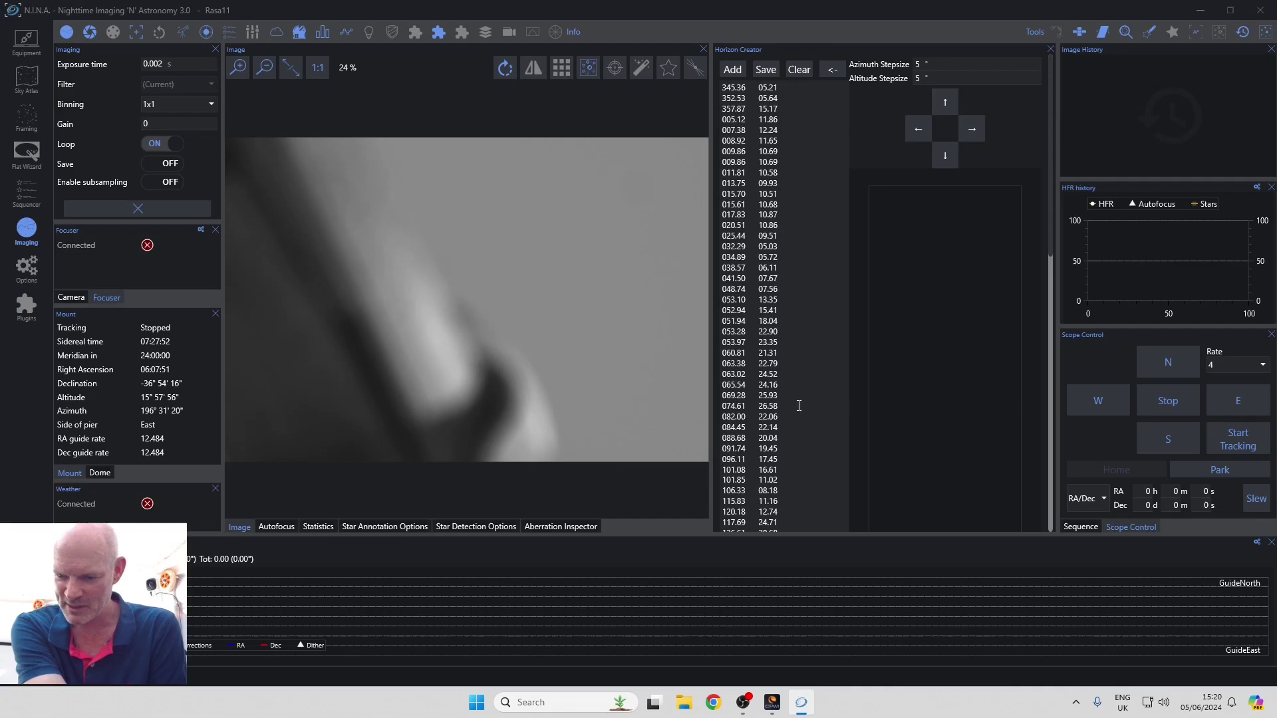
Save the Horizon Creator horizon as 'horizon_obo' in the Astro > N.I.N.A folder
left_click(765, 71)
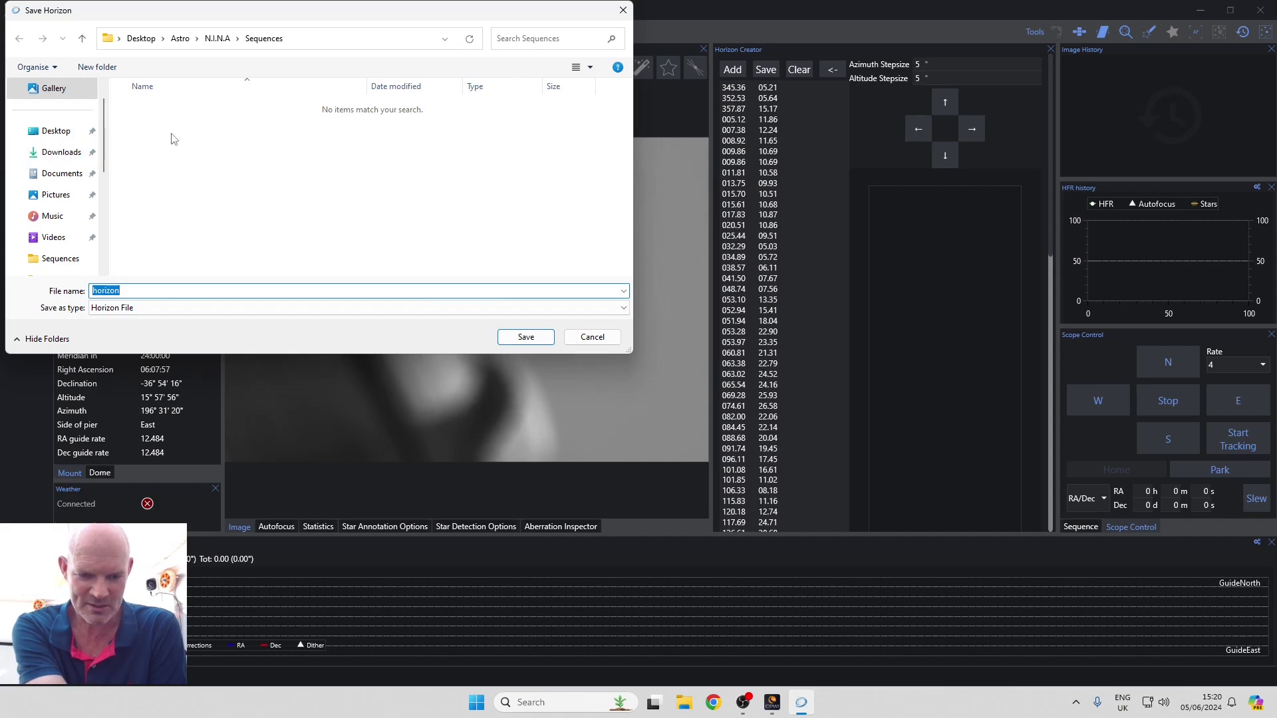
left_click(217, 37)
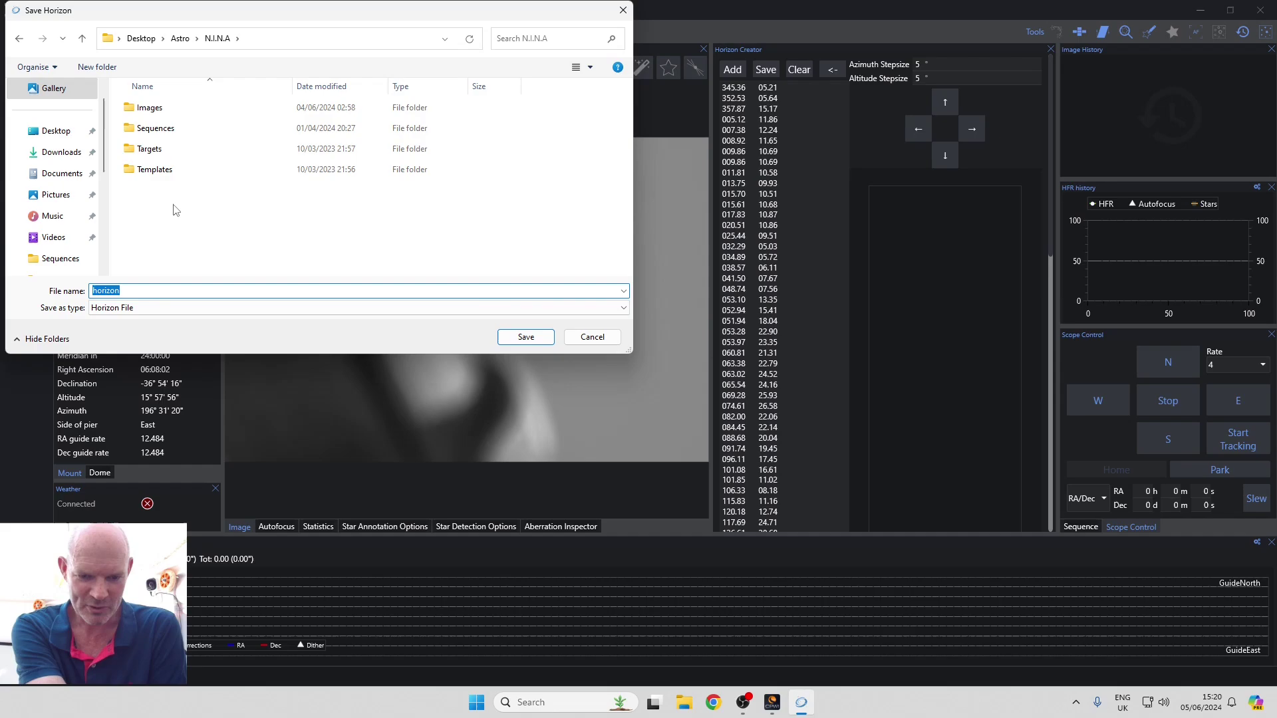
left_click(164, 291)
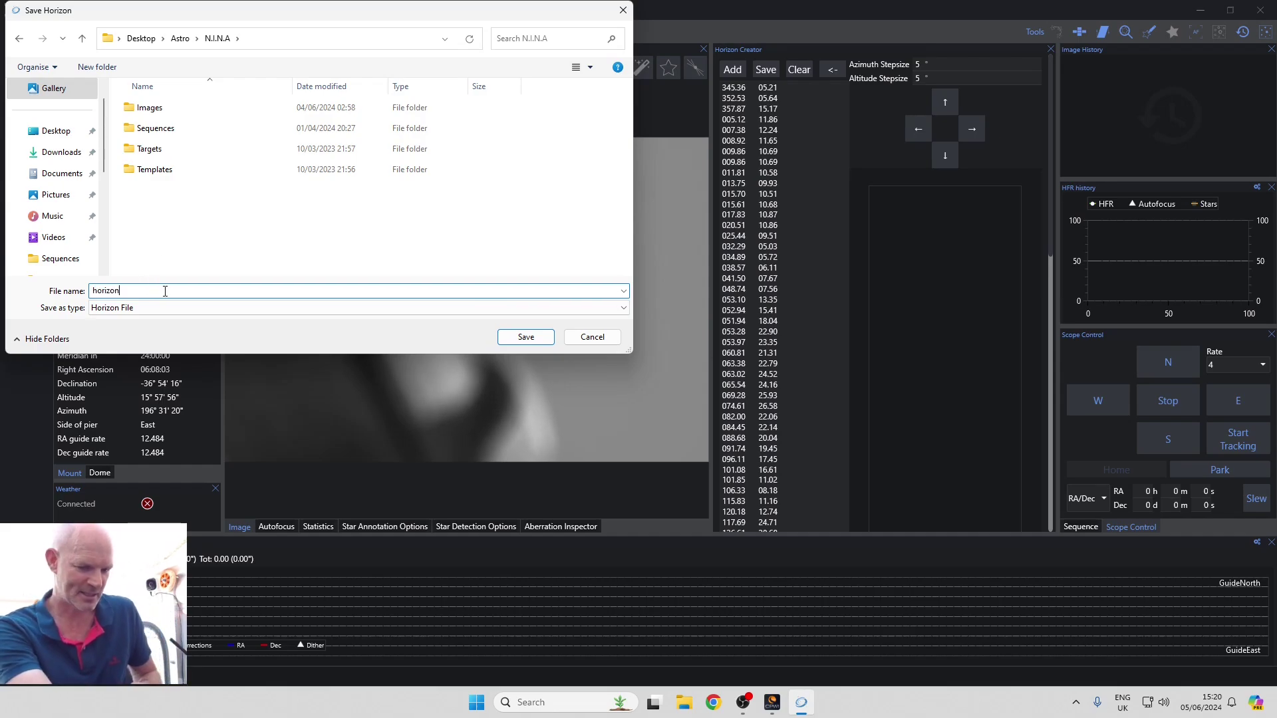
type("_")
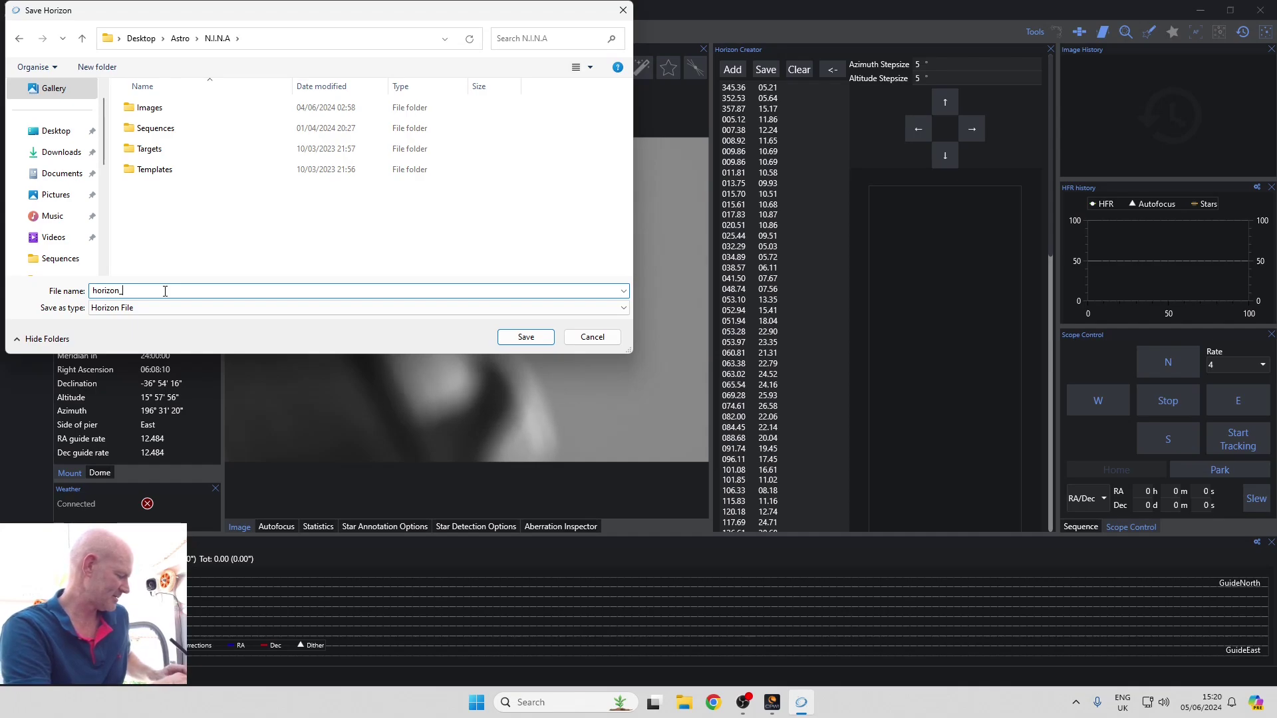
type("obo")
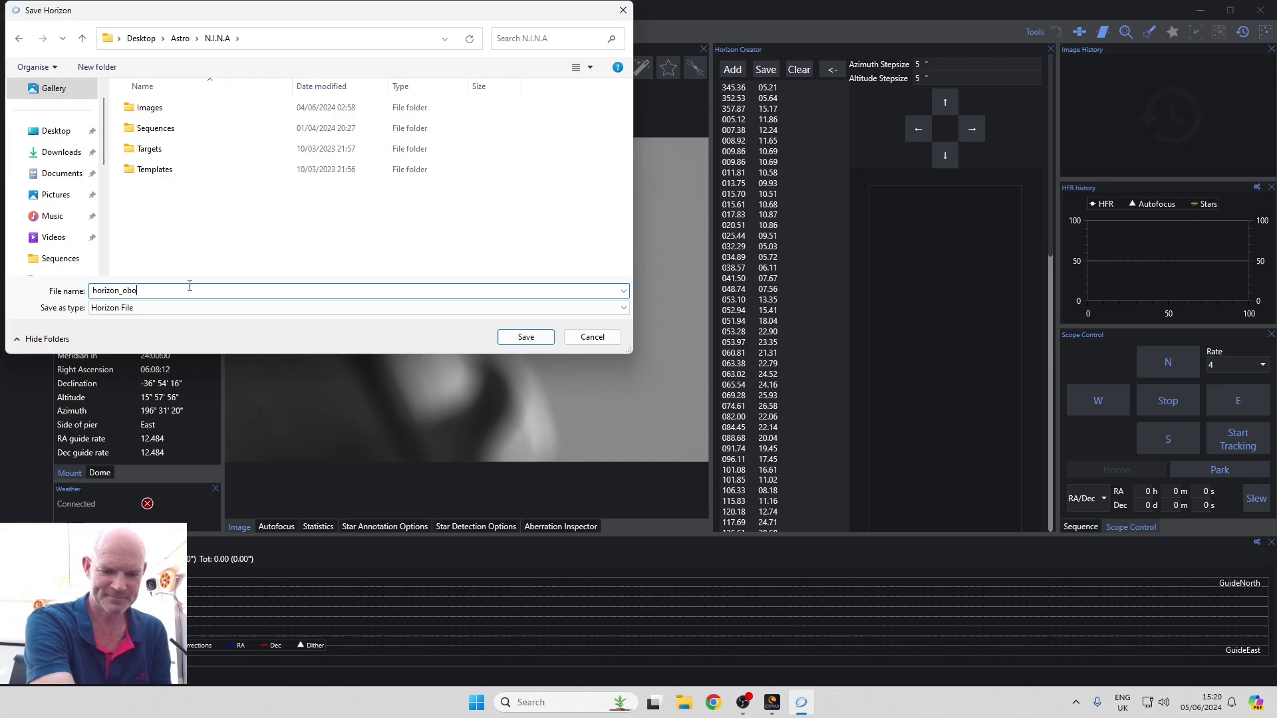
left_click(540, 336)
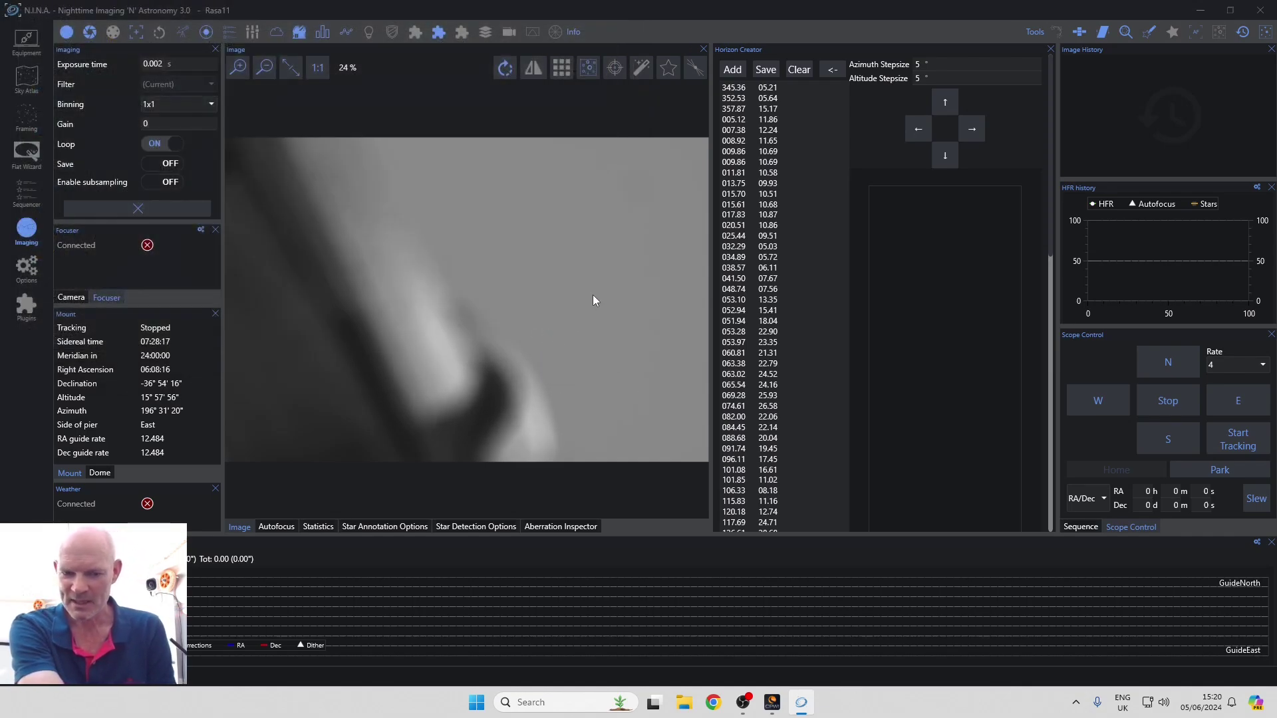
Send the CGXL mount home with CPWI's Telescope > Goto Home, then return to N.I.N.A
left_click(774, 703)
left_click(23, 93)
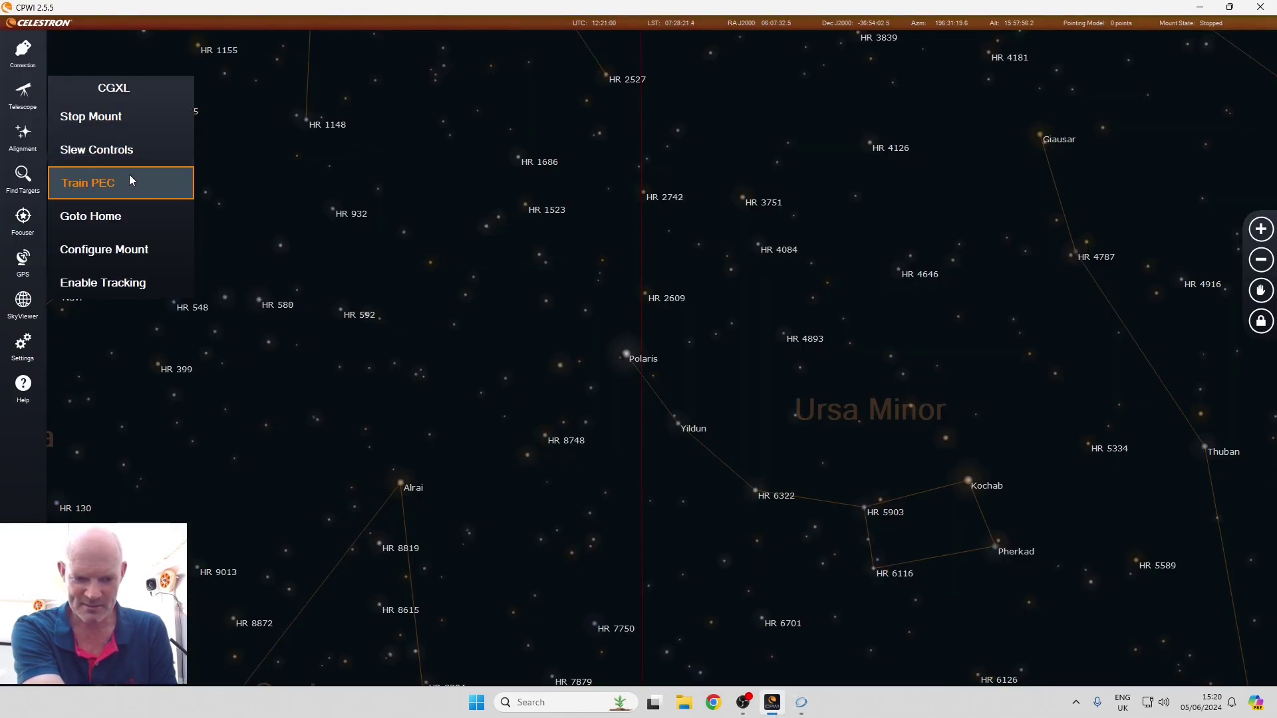
left_click(116, 211)
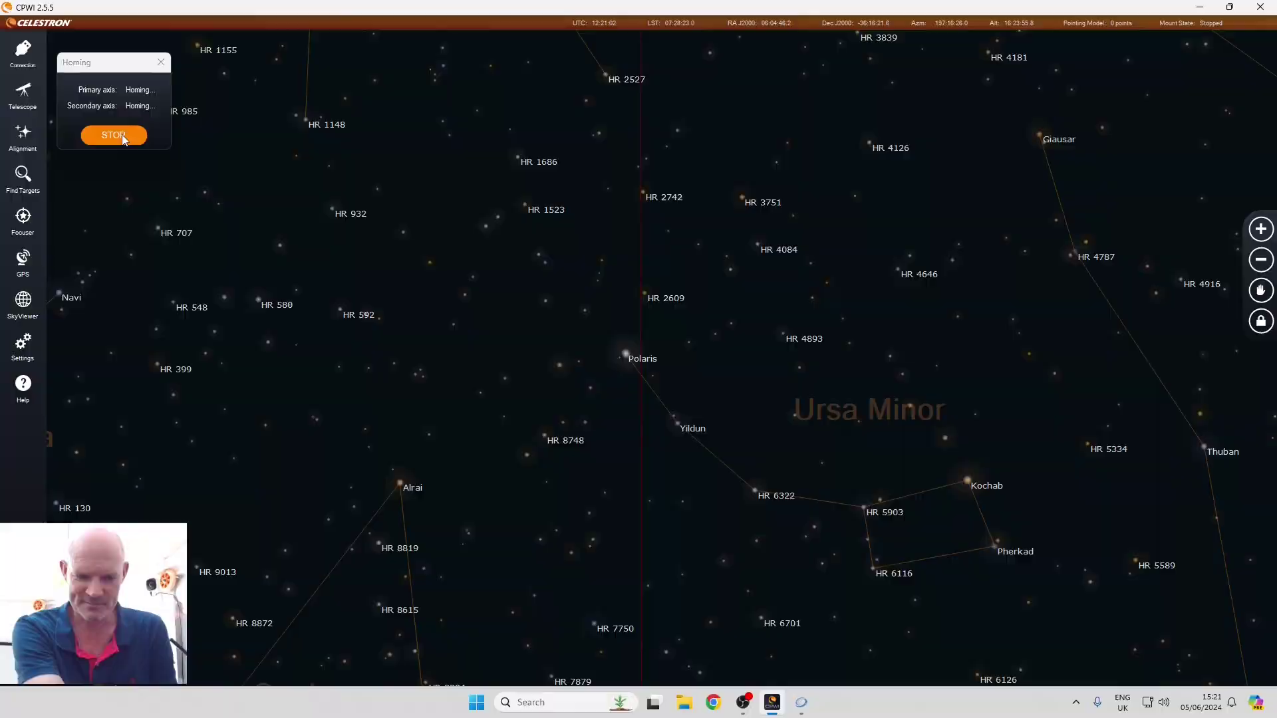
key("alt+Tab")
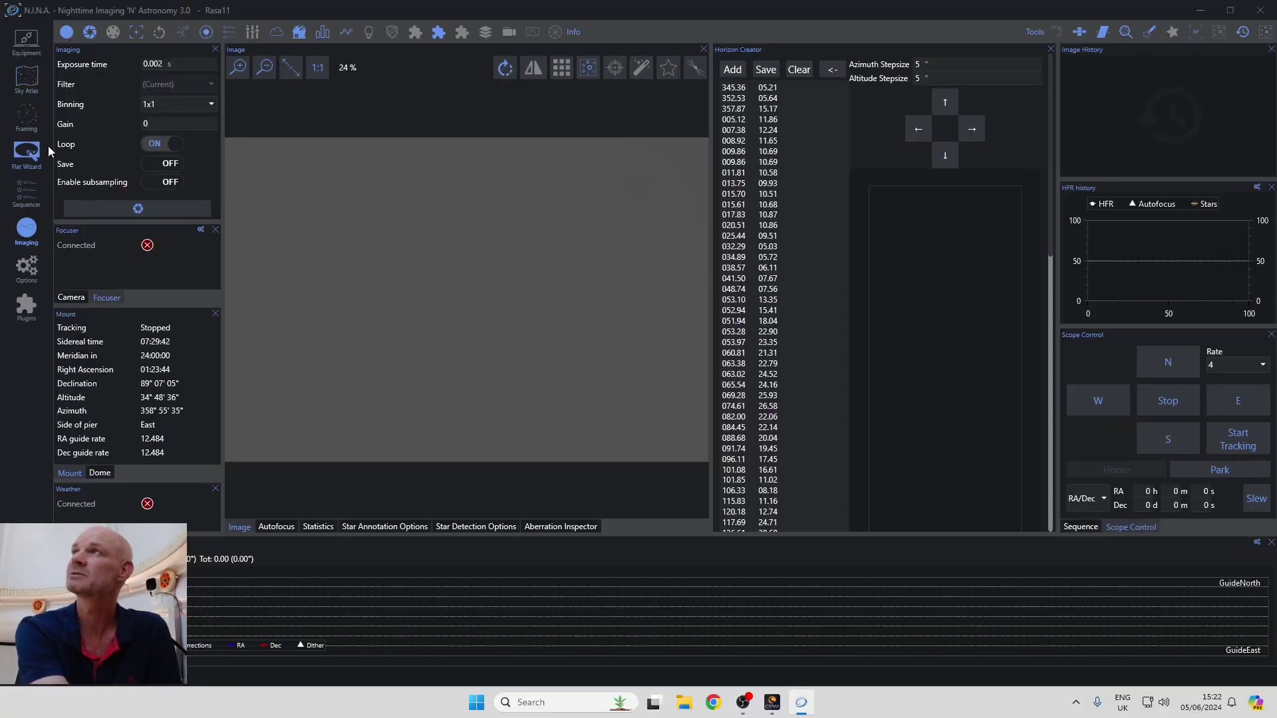
In Options > General, set horizon_obo.hrz as the profile's custom horizon file
left_click(30, 272)
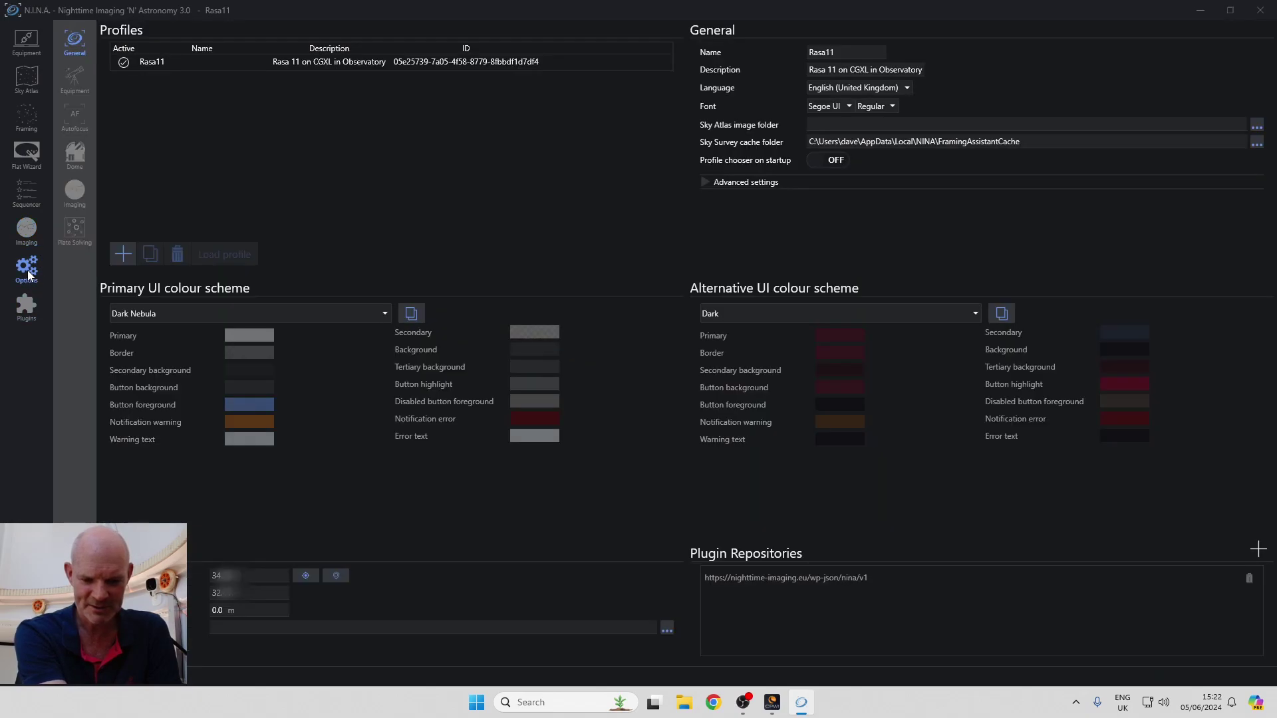
left_click(665, 630)
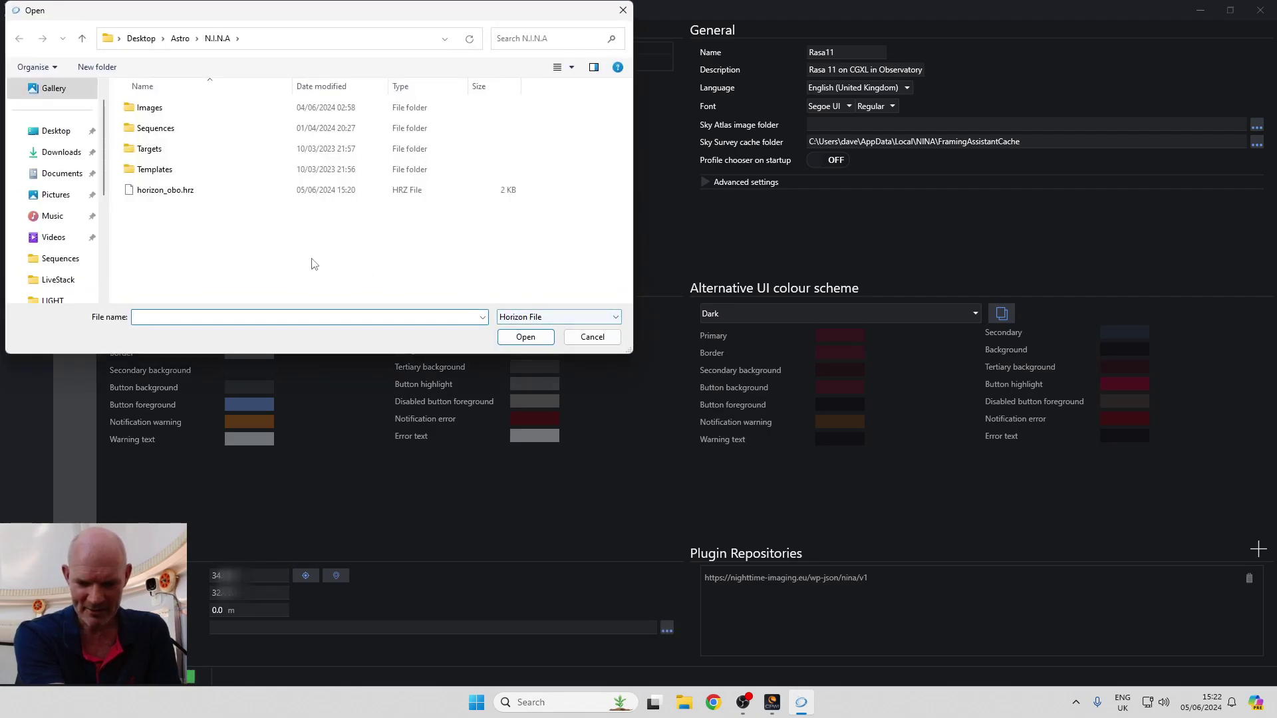
left_click(177, 191)
left_click(525, 336)
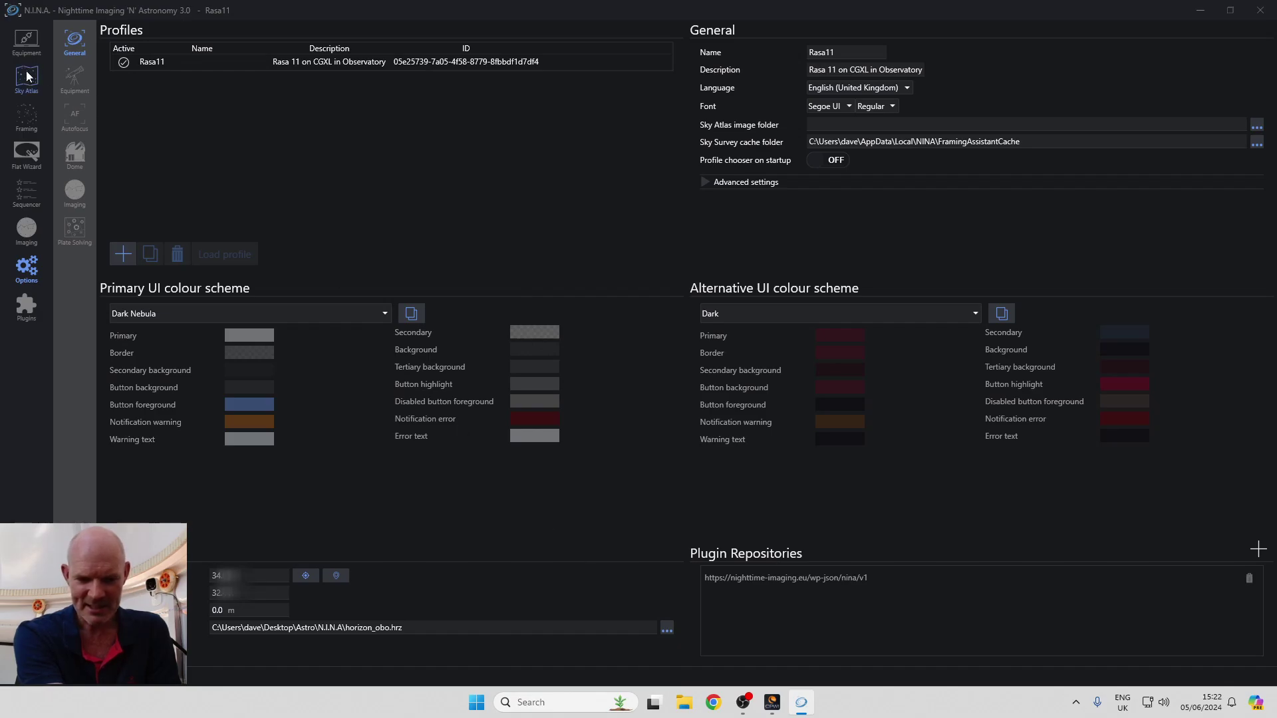
Search the Sky Atlas for m101 instead of m82 to chart the Pinwheel Galaxy's altitude
left_click(29, 85)
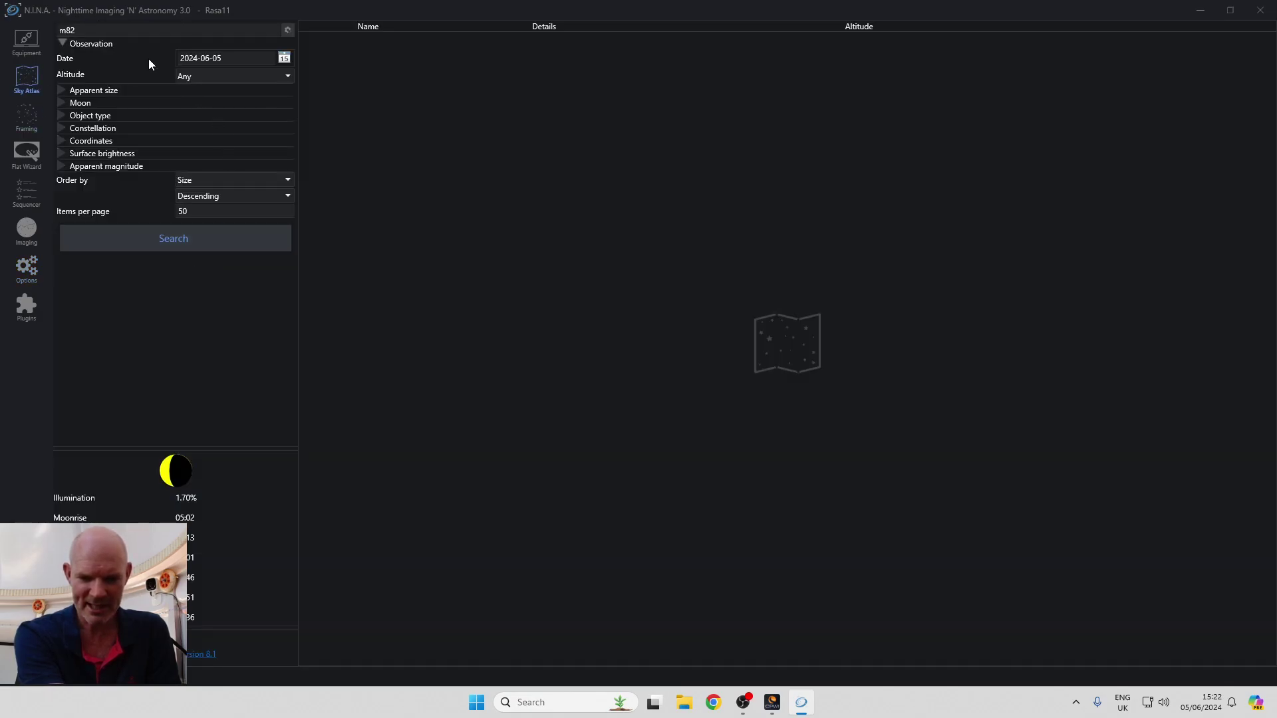
double_click(129, 31)
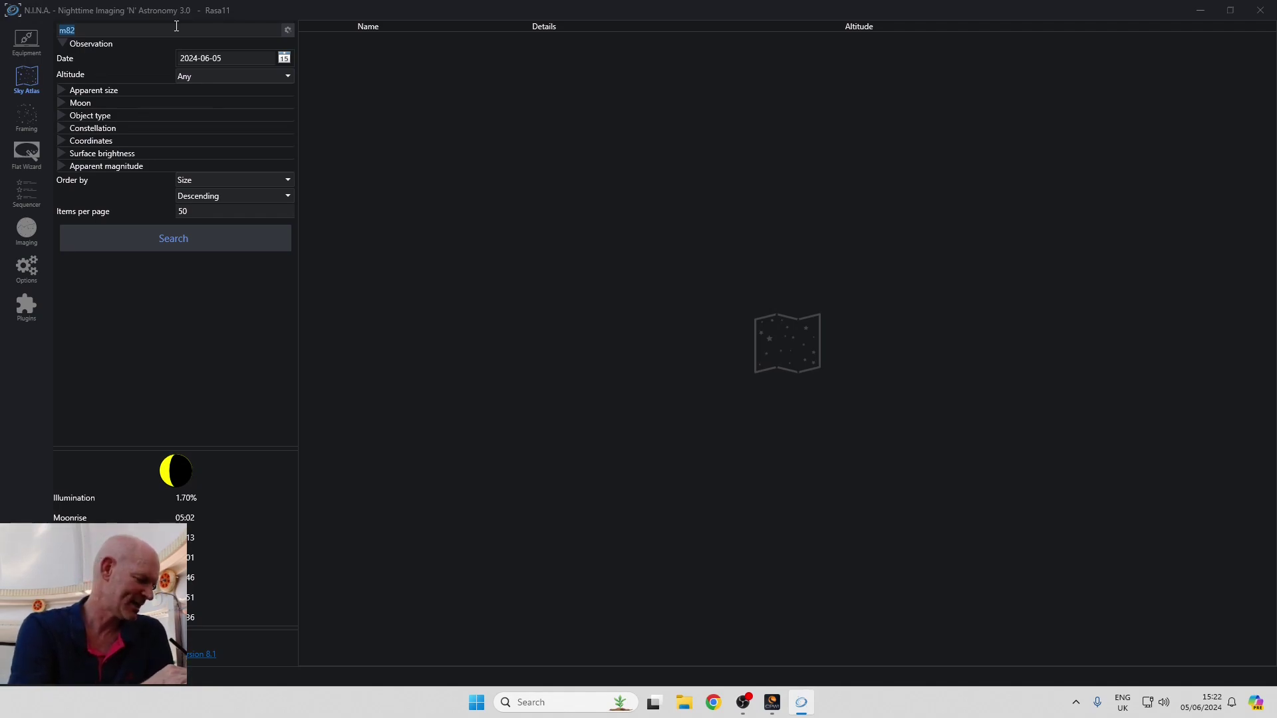
type("m101")
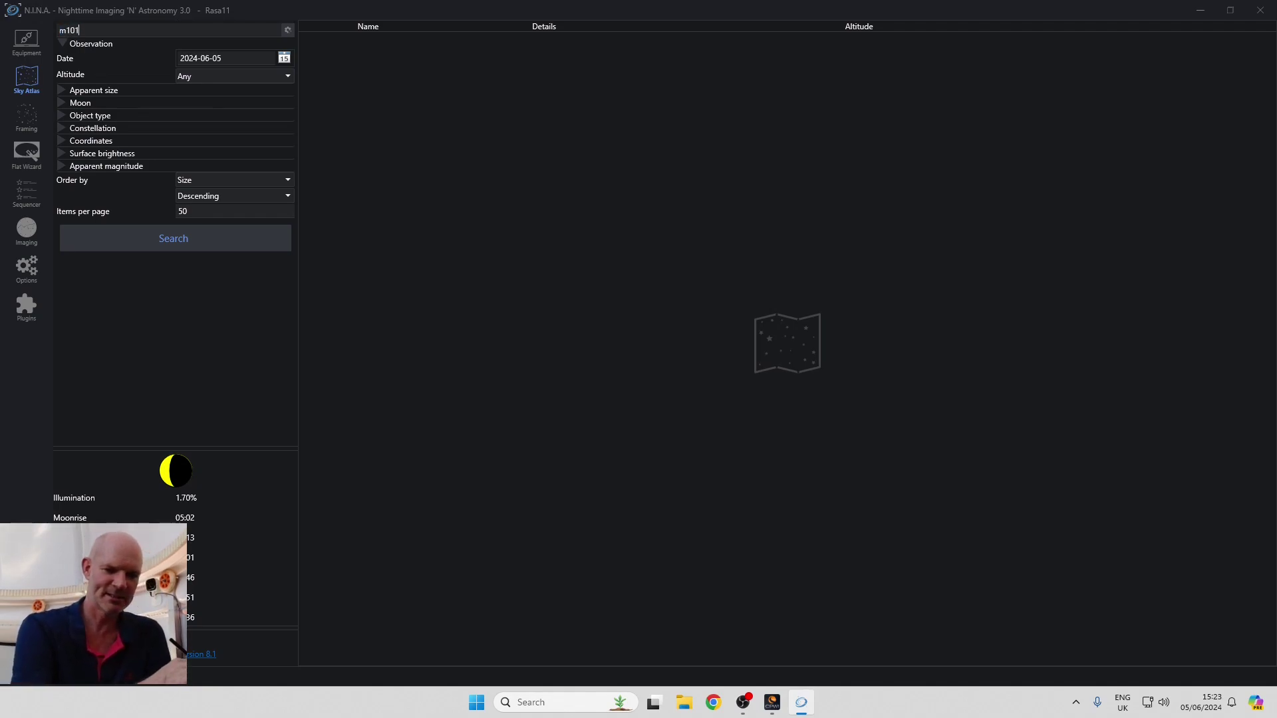
key("Return")
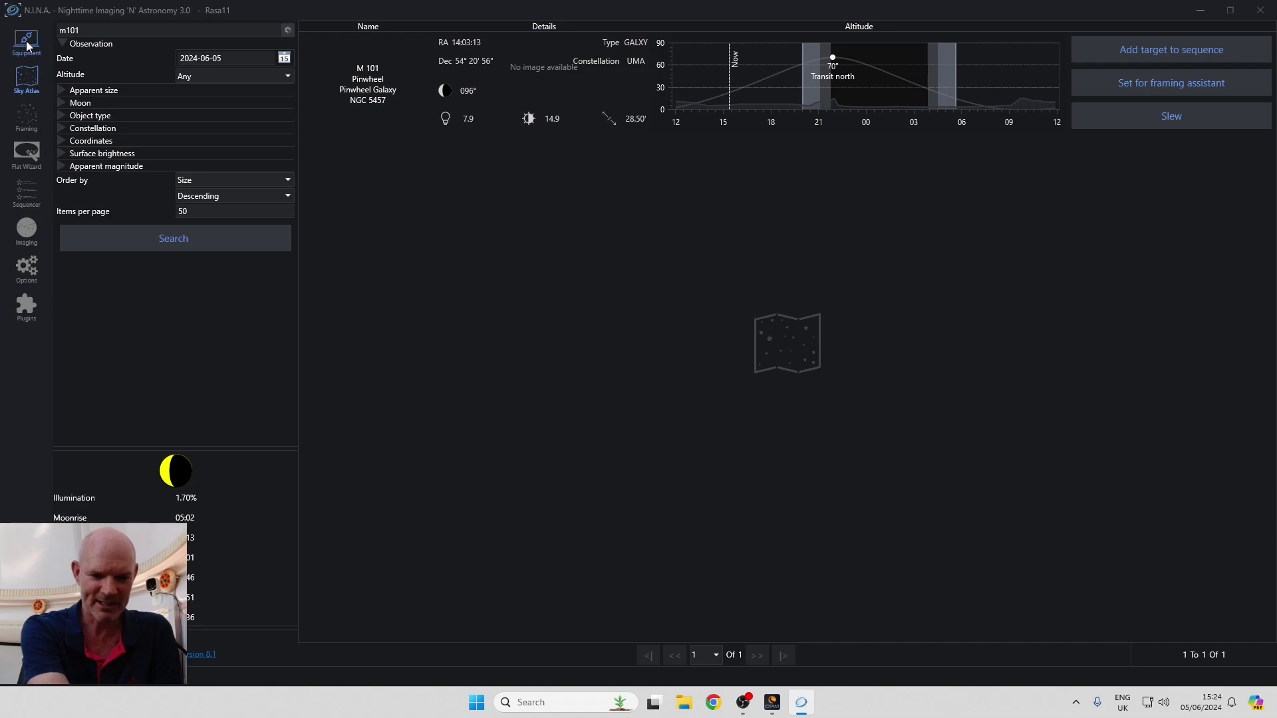
Back on the Imaging page, scroll the Horizon Creator point list to its polar plot and back up
left_click(24, 234)
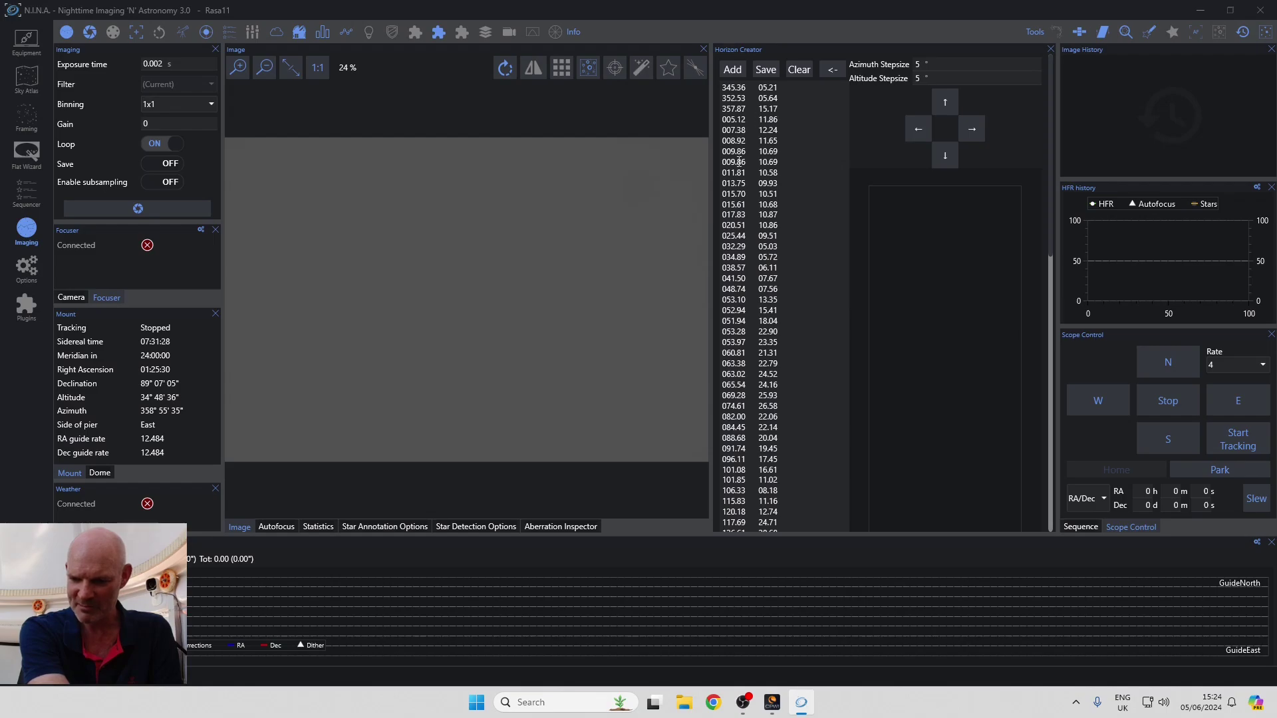
scroll(736, 206, "down", 1)
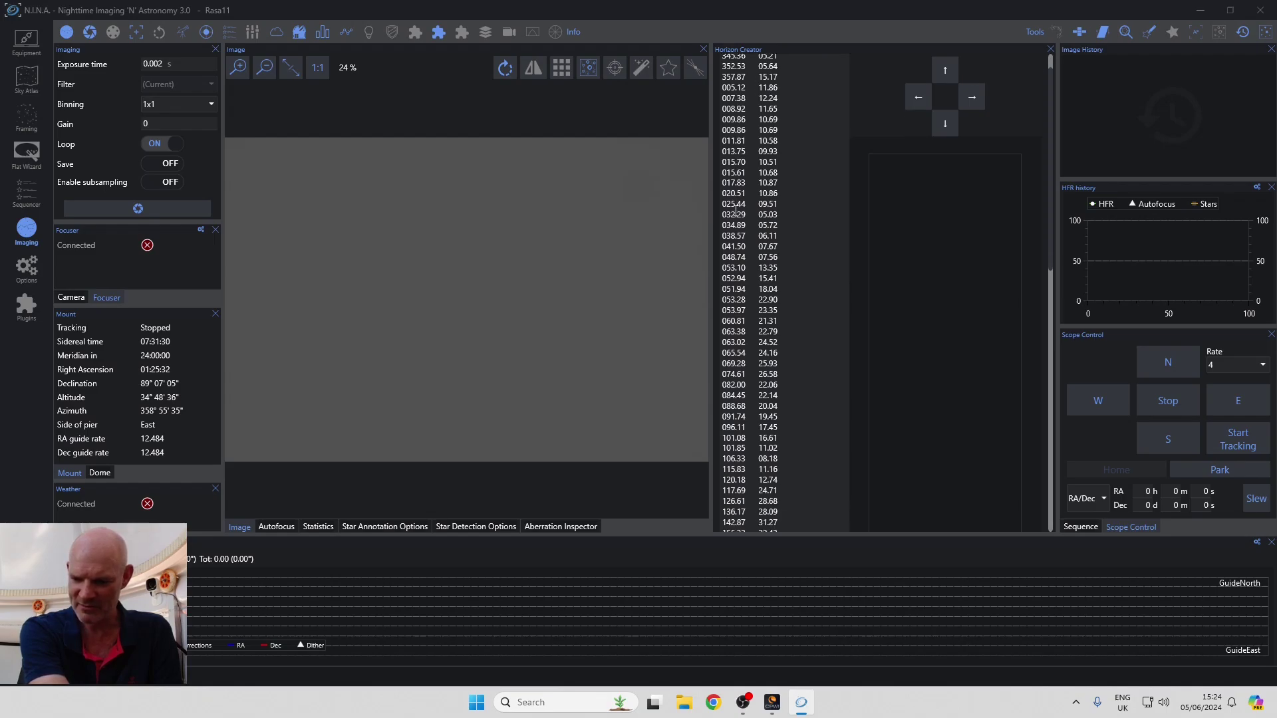
scroll(736, 210, "down", 7)
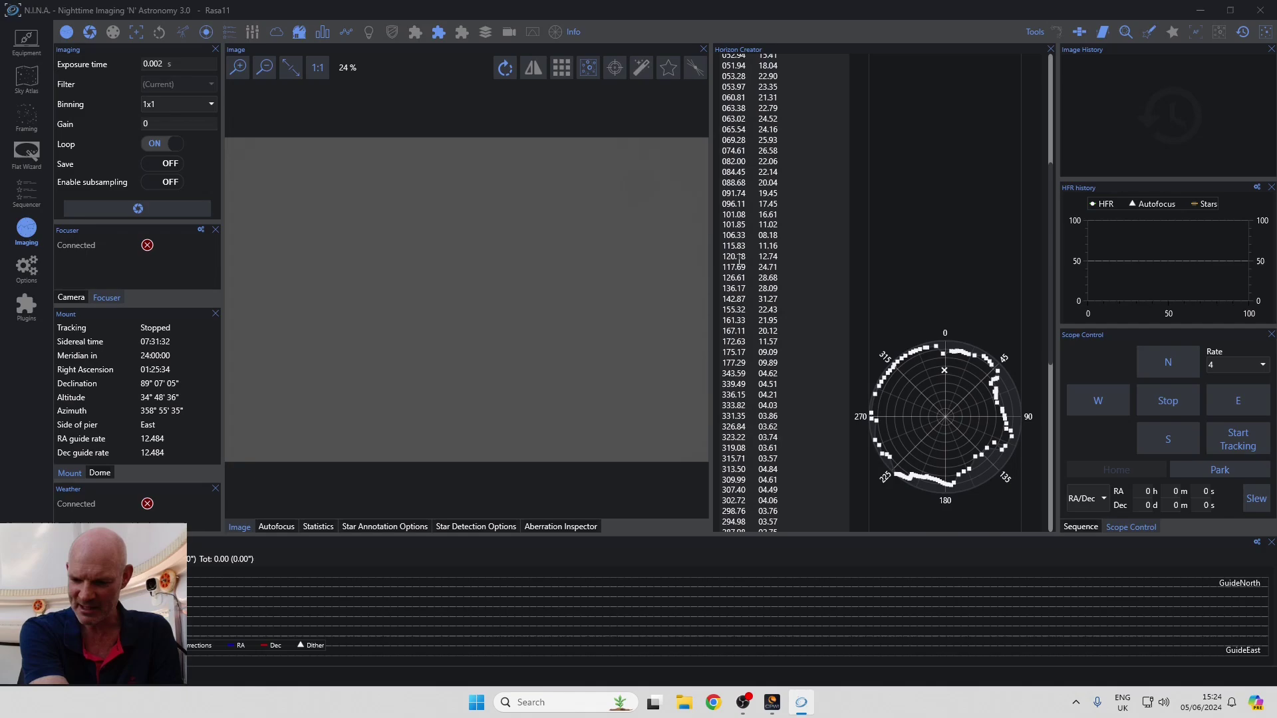
scroll(738, 261, "down", 12)
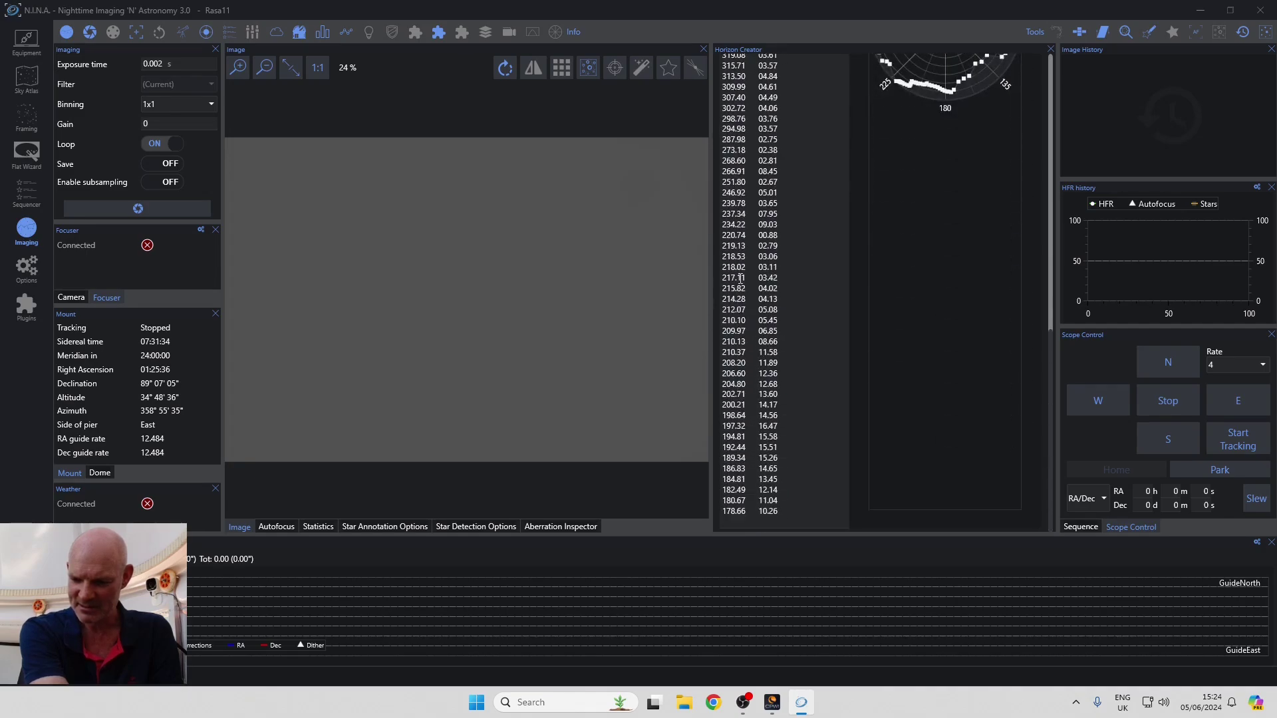
scroll(740, 278, "up", 20)
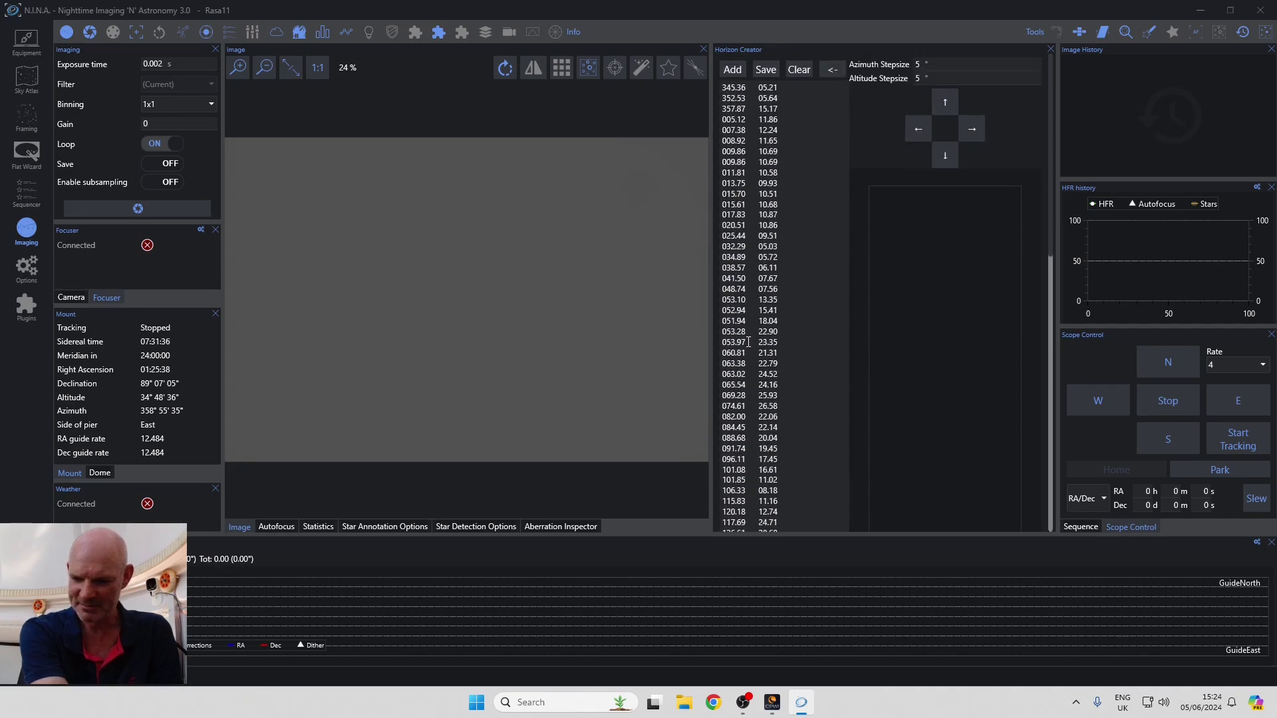